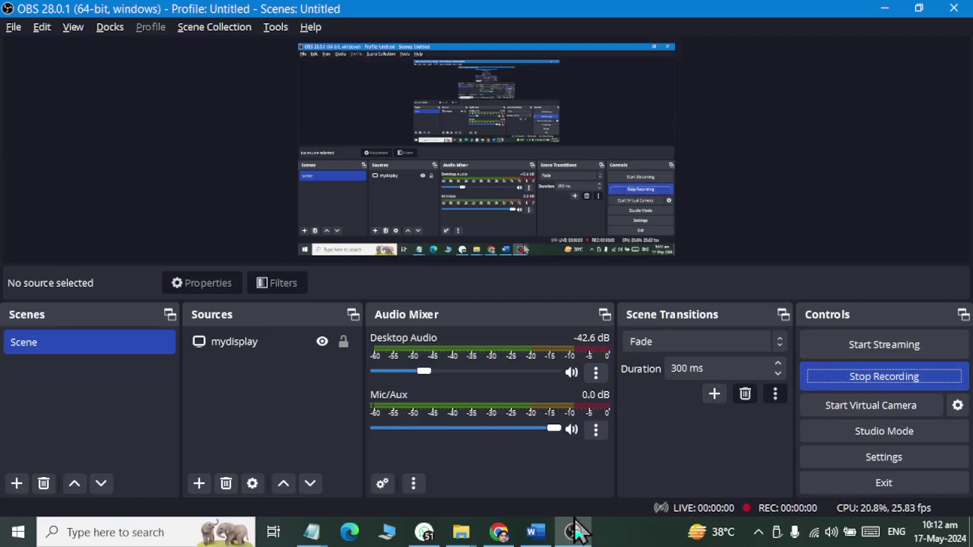
# Step: Type the heading SMART ART and make it 20-point and centred
pyautogui.click(574, 530)
pyautogui.click(146, 53)
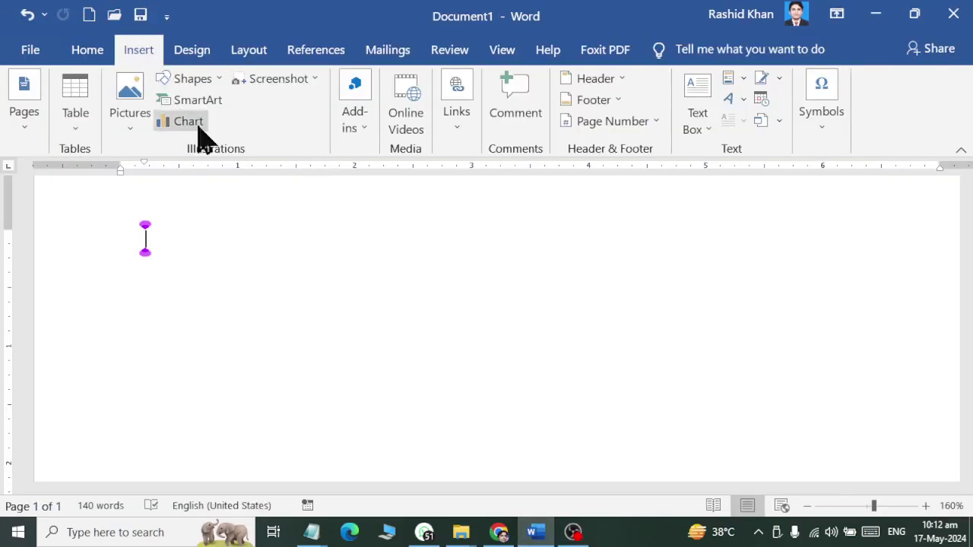
pyautogui.write('SMART')
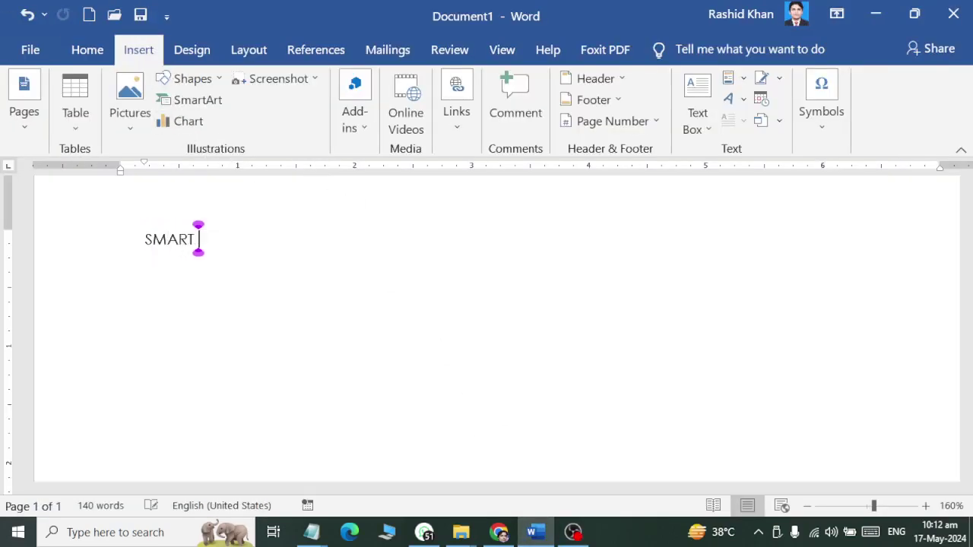
pyautogui.write(' ART')
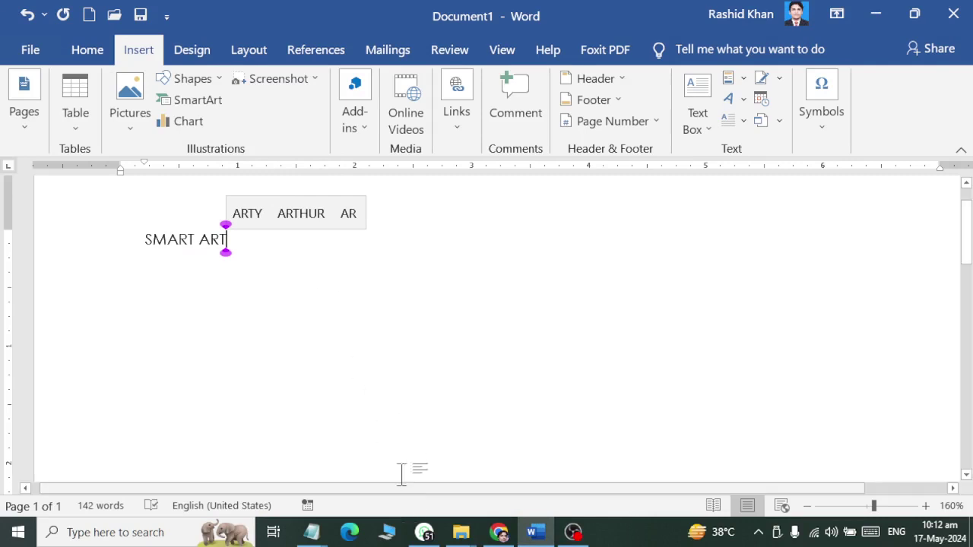
pyautogui.tripleClick(190, 241)
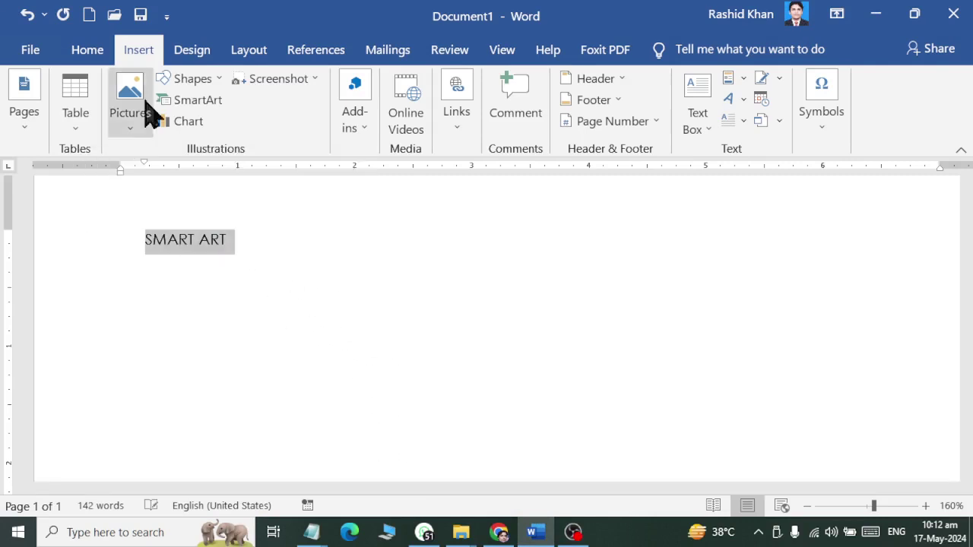
pyautogui.click(89, 52)
pyautogui.doubleClick(237, 86)
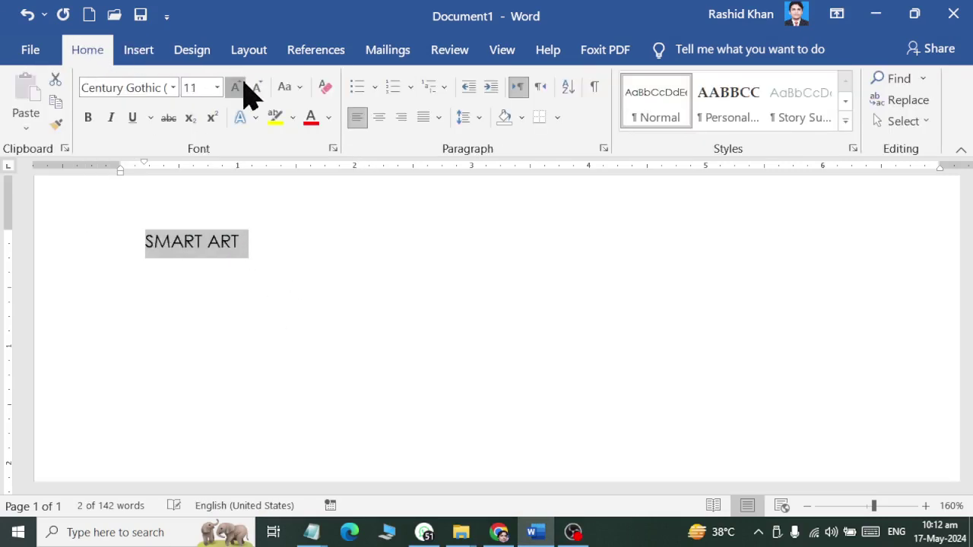
pyautogui.tripleClick(237, 85)
pyautogui.doubleClick(237, 85)
pyautogui.click(379, 117)
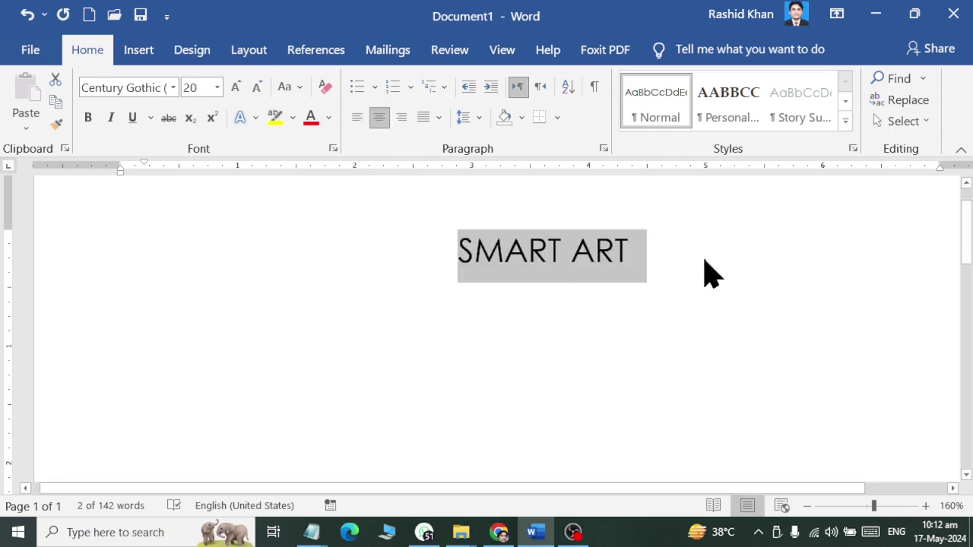
# Step: Add the line 'pre defined shape layouts is called smart ART..' below the heading
pyautogui.click(660, 237)
pyautogui.press('Return')
pyautogui.write('pre')
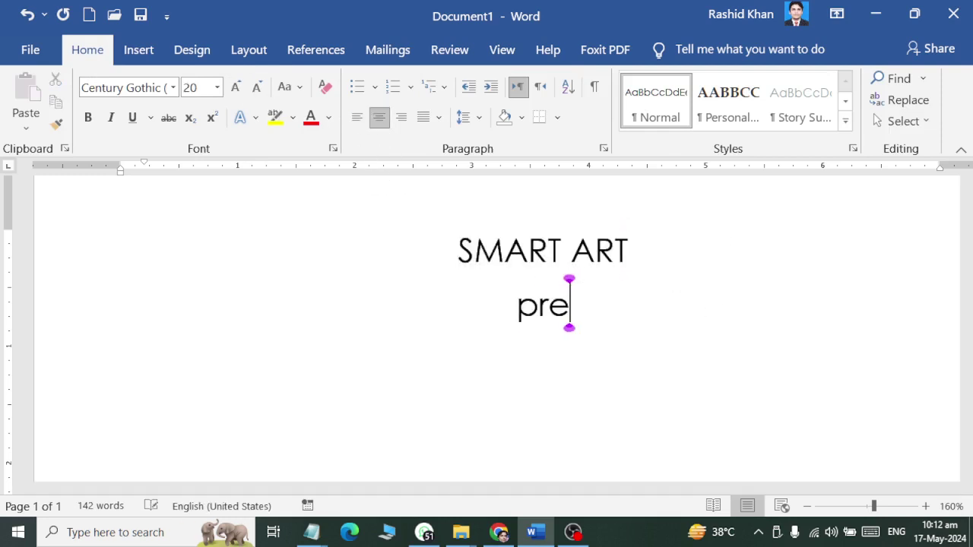
pyautogui.write('Pre defined ')
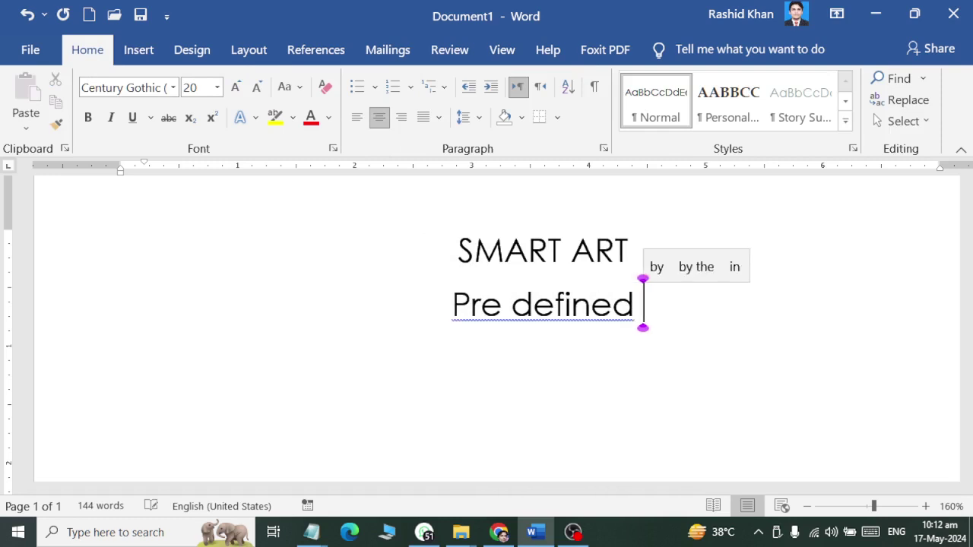
pyautogui.write('shape lay')
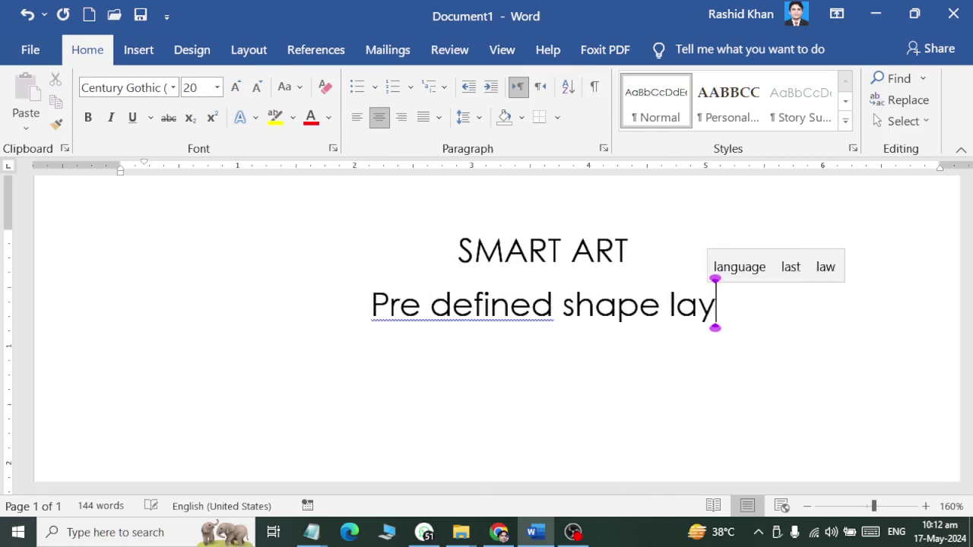
pyautogui.write('outs ')
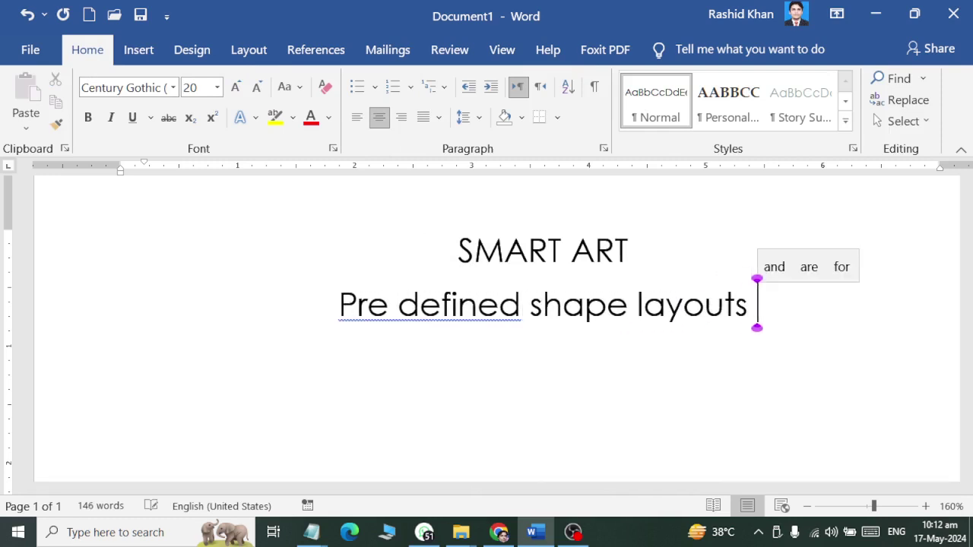
pyautogui.write('is calle')
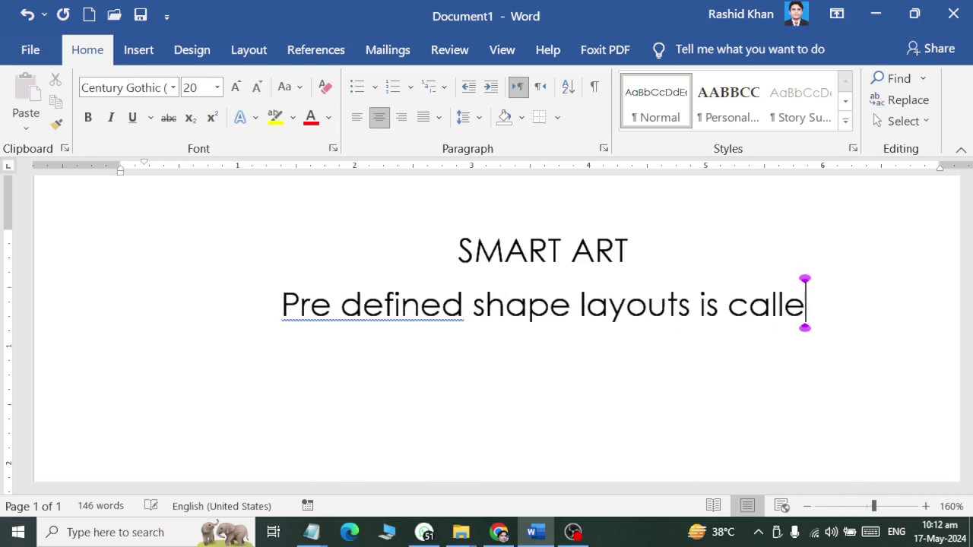
pyautogui.write('d smart AR')
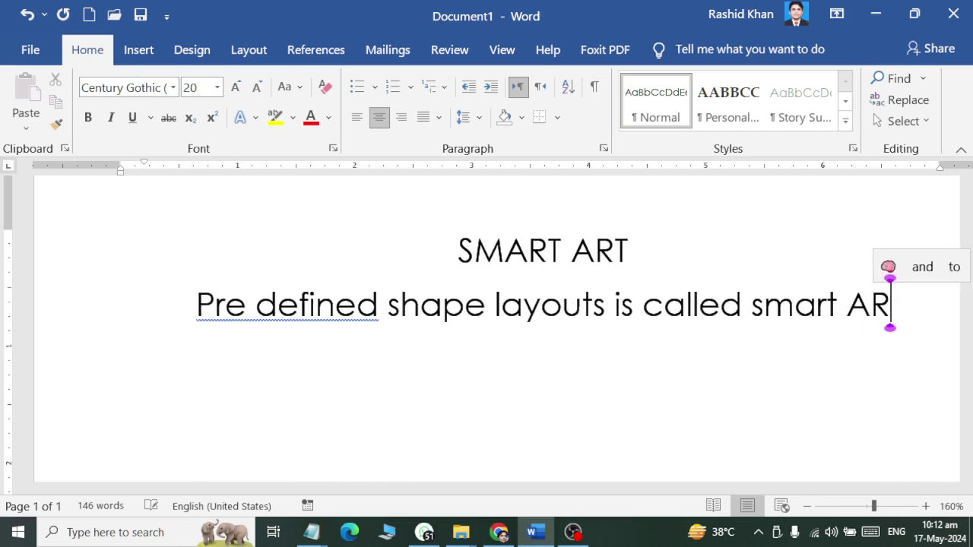
pyautogui.write('T..')
pyautogui.press('Return')
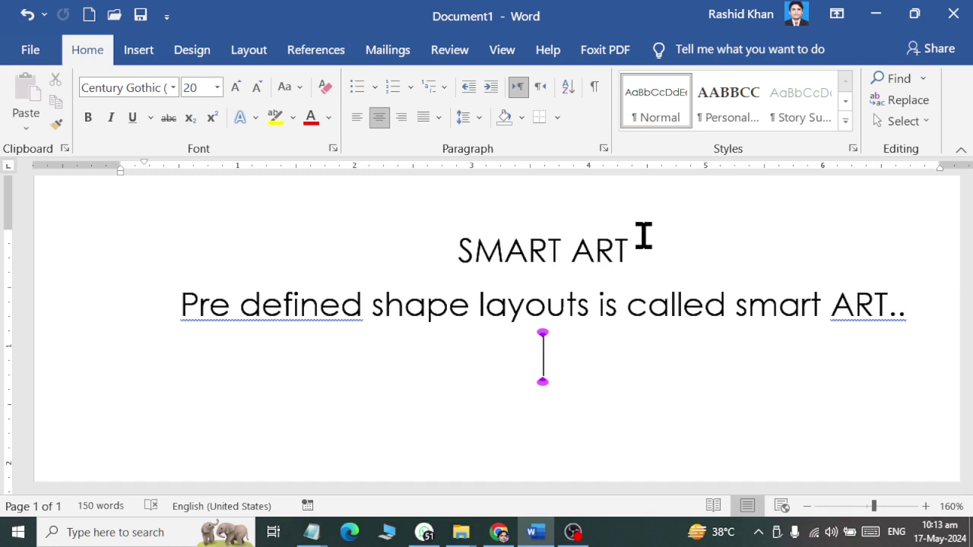
pyautogui.keyDown('ctrl'); pyautogui.scroll(-3, 532, 213); pyautogui.keyUp('ctrl')
pyautogui.scroll(-2, 479, 304)
pyautogui.scroll(1, 476, 330)
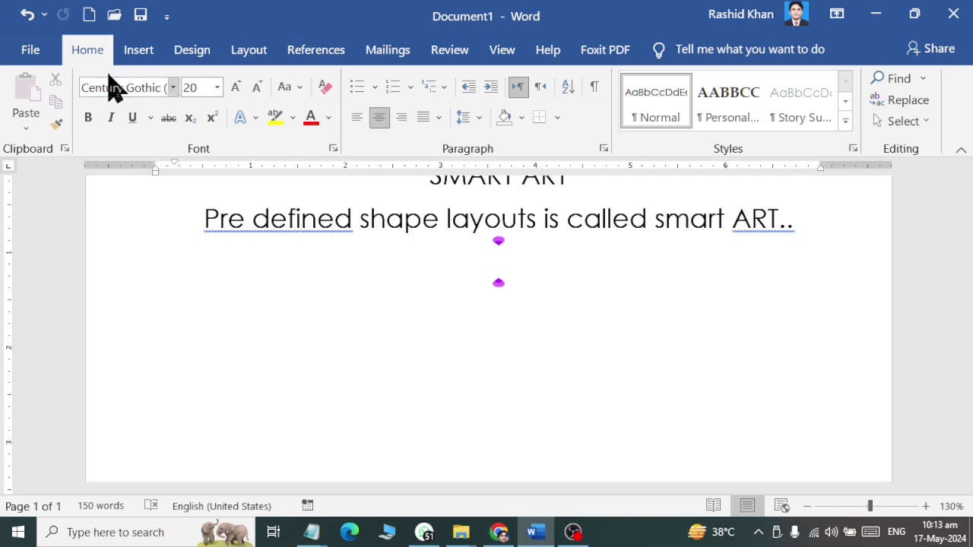
# Step: Open the Choose a SmartArt Graphic dialog and move it up and to the left
pyautogui.click(128, 53)
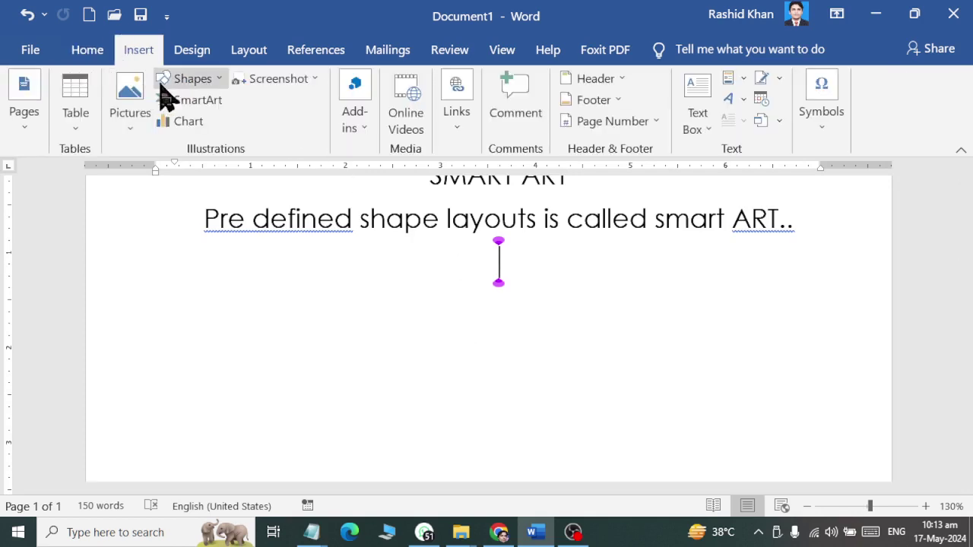
pyautogui.click(198, 104)
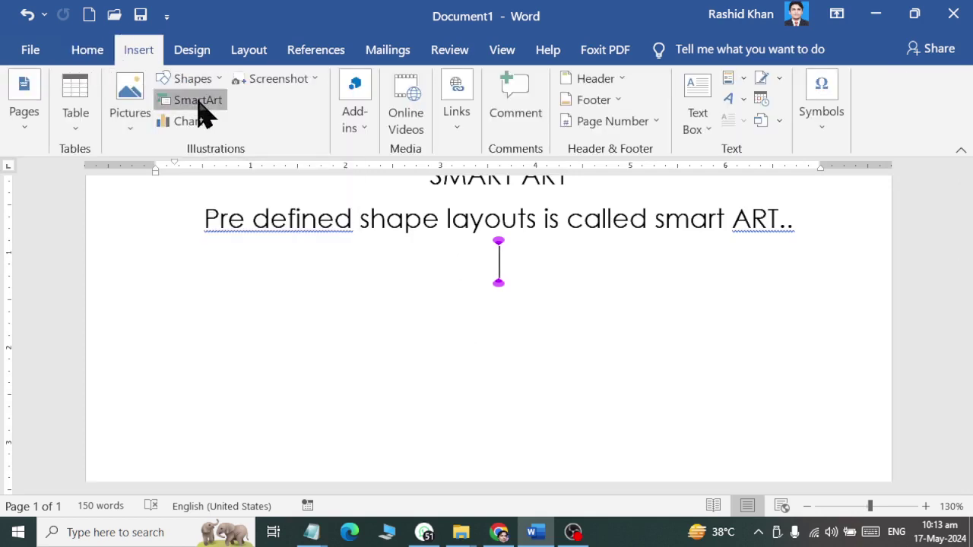
pyautogui.moveTo(225, 83); pyautogui.dragTo(121, 49)
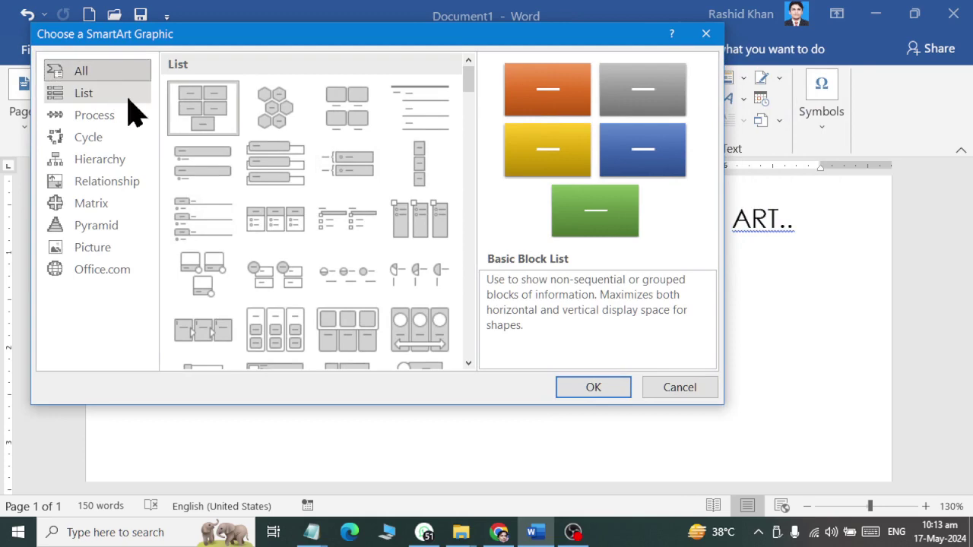
pyautogui.moveTo(471, 90); pyautogui.dragTo(466, 335)
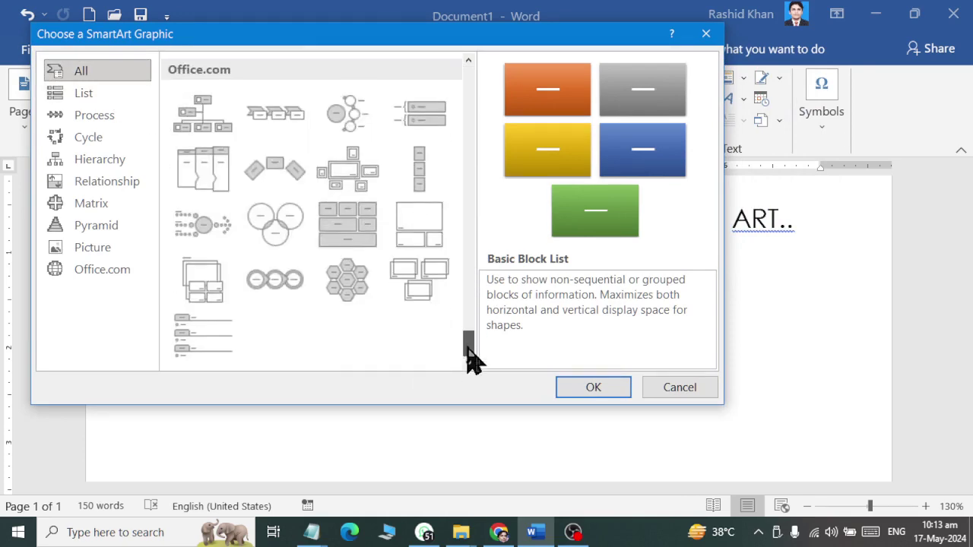
pyautogui.moveTo(470, 346)
pyautogui.mouseDown()
pyautogui.moveTo(485, 228)
pyautogui.moveTo(482, 76)
pyautogui.mouseUp()
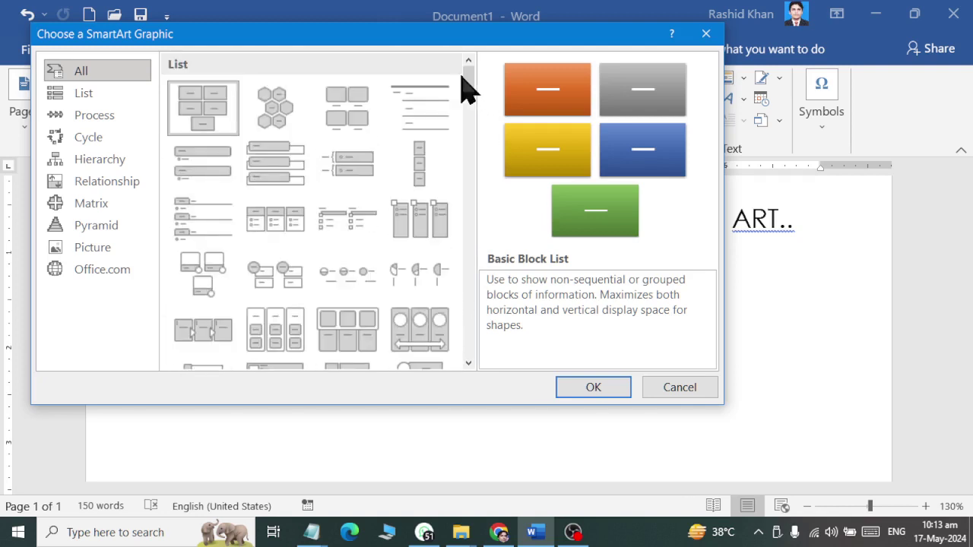
# Step: Browse the List, Process, Cycle, Hierarchy and Relationship layout categories
pyautogui.click(112, 94)
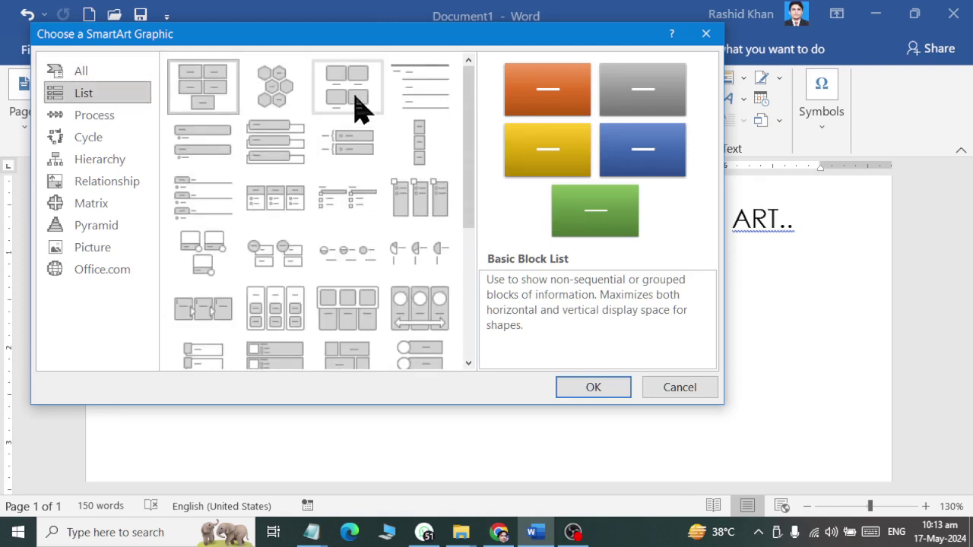
pyautogui.moveTo(470, 129)
pyautogui.mouseDown()
pyautogui.moveTo(456, 256)
pyautogui.moveTo(446, 87)
pyautogui.mouseUp()
pyautogui.click(97, 115)
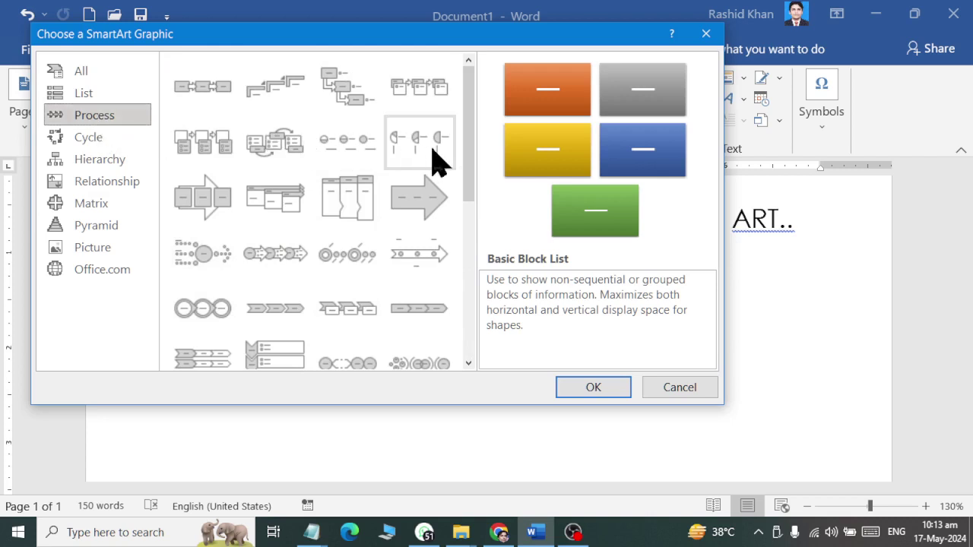
pyautogui.click(87, 138)
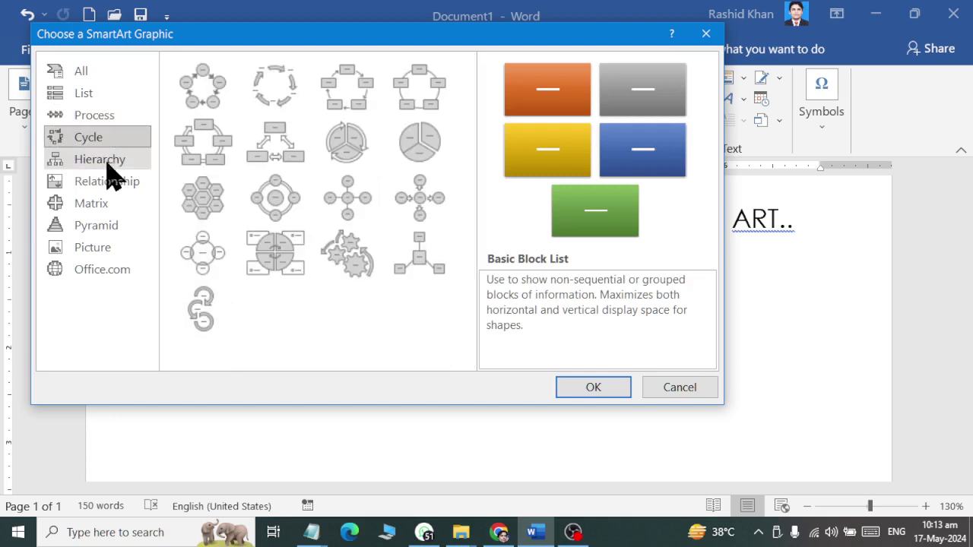
pyautogui.click(107, 162)
pyautogui.click(114, 190)
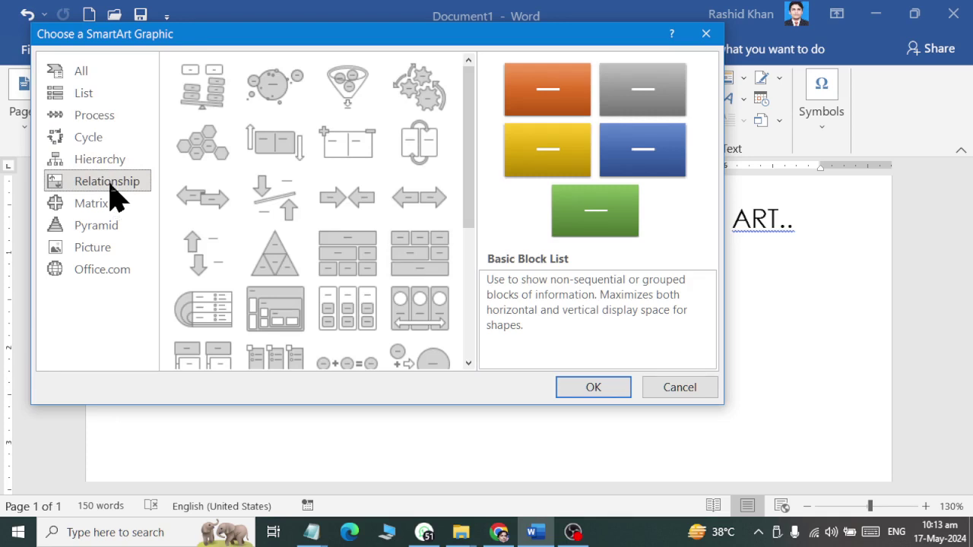
pyautogui.click(100, 161)
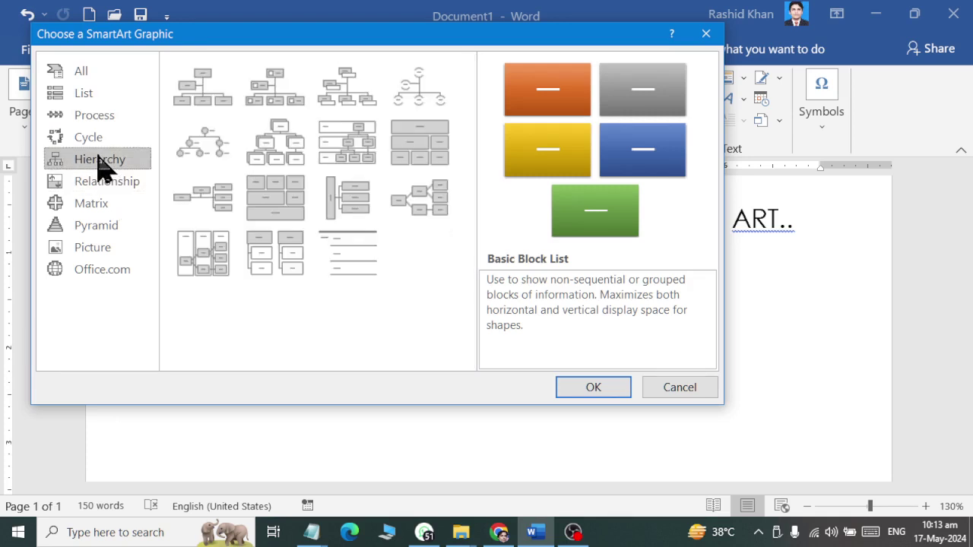
pyautogui.click(95, 143)
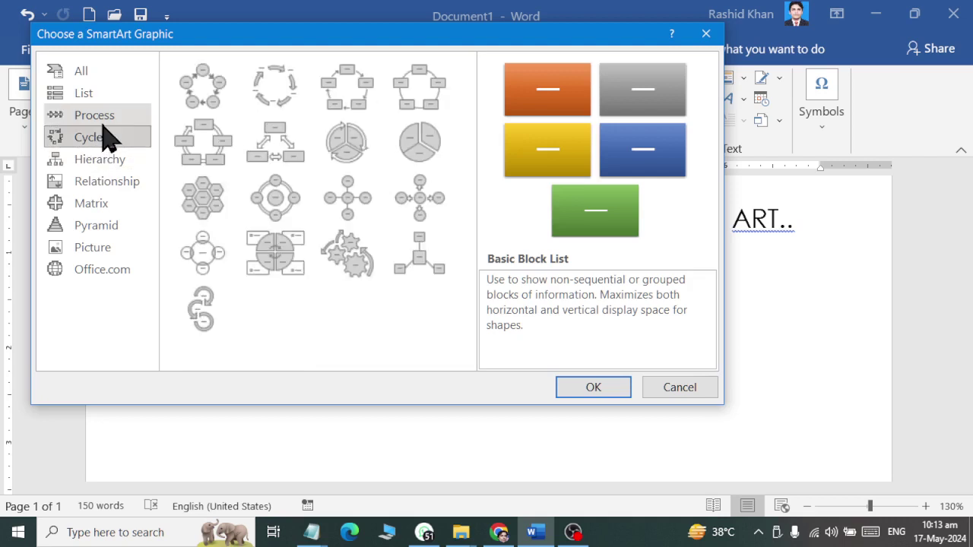
pyautogui.click(100, 118)
pyautogui.click(130, 182)
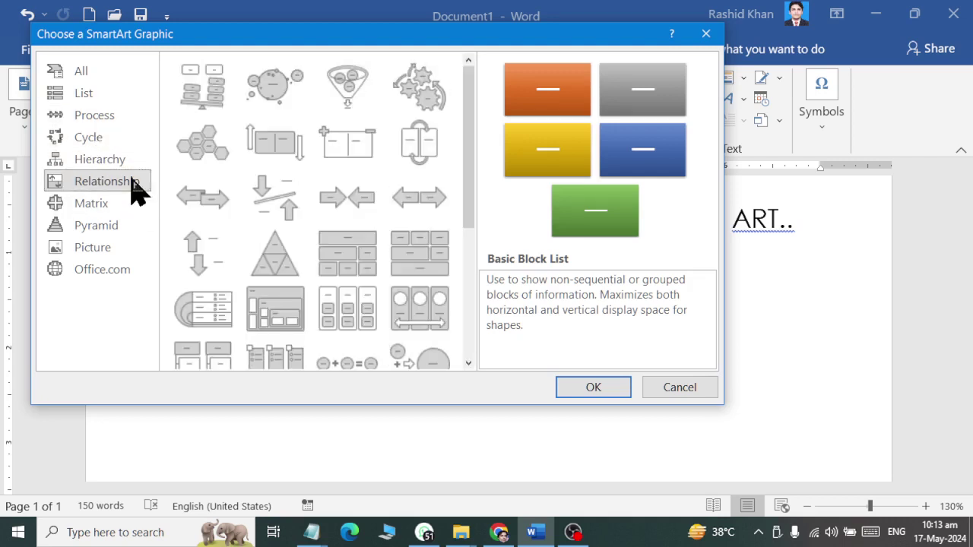
pyautogui.scroll(-5, 348, 175)
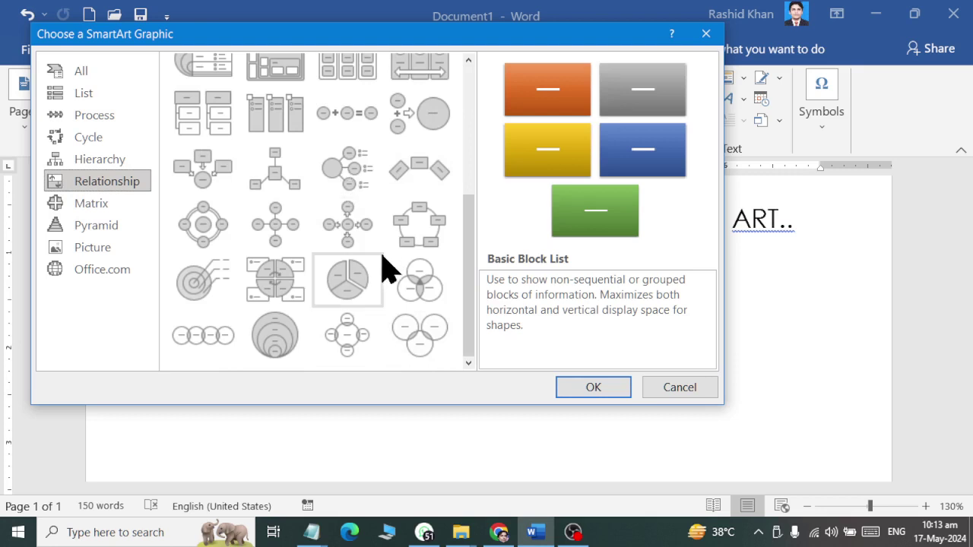
# Step: Step back through the categories to List, then show All layouts
pyautogui.click(96, 161)
pyautogui.click(90, 138)
pyautogui.click(88, 117)
pyautogui.click(83, 93)
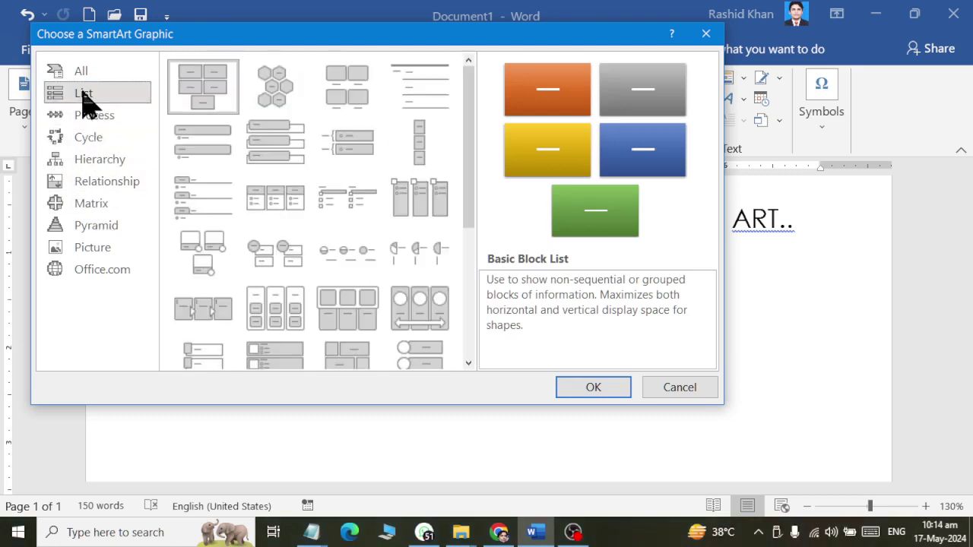
pyautogui.click(83, 73)
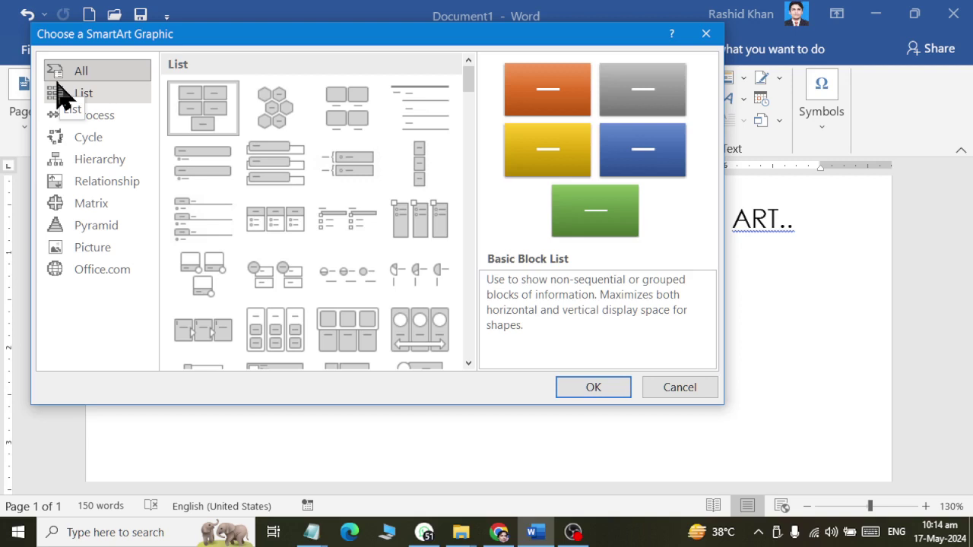
# Step: Browse the Pyramid, Matrix and Relationship layouts, ending on Hierarchy
pyautogui.click(82, 228)
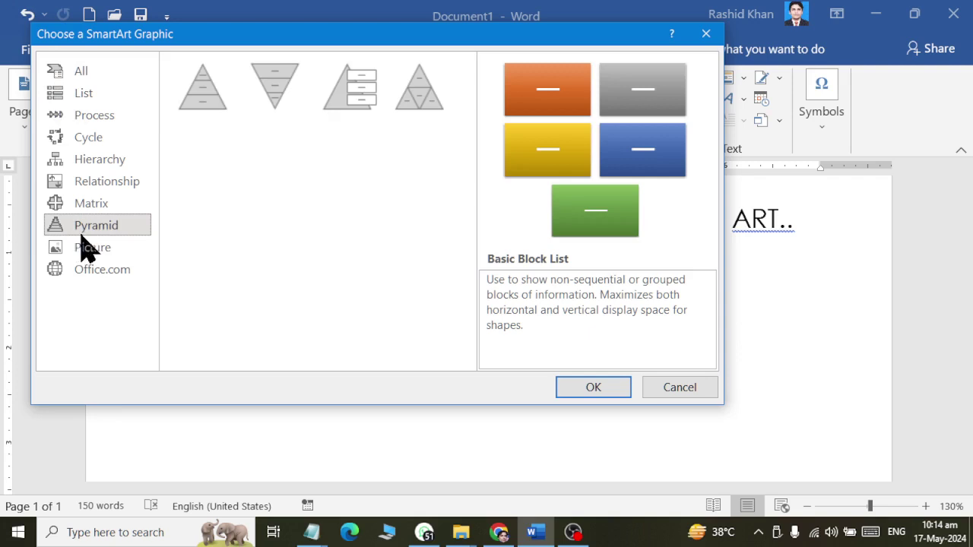
pyautogui.click(102, 205)
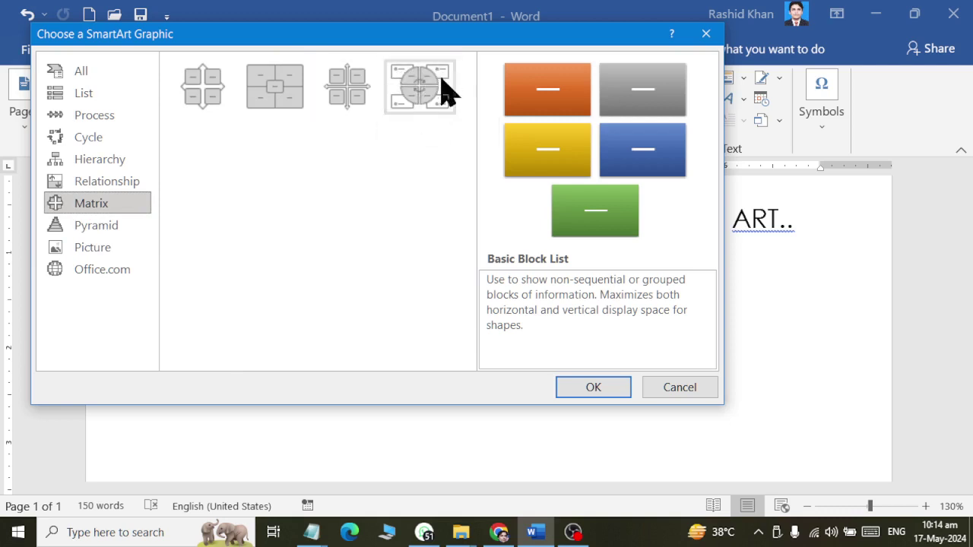
pyautogui.click(103, 183)
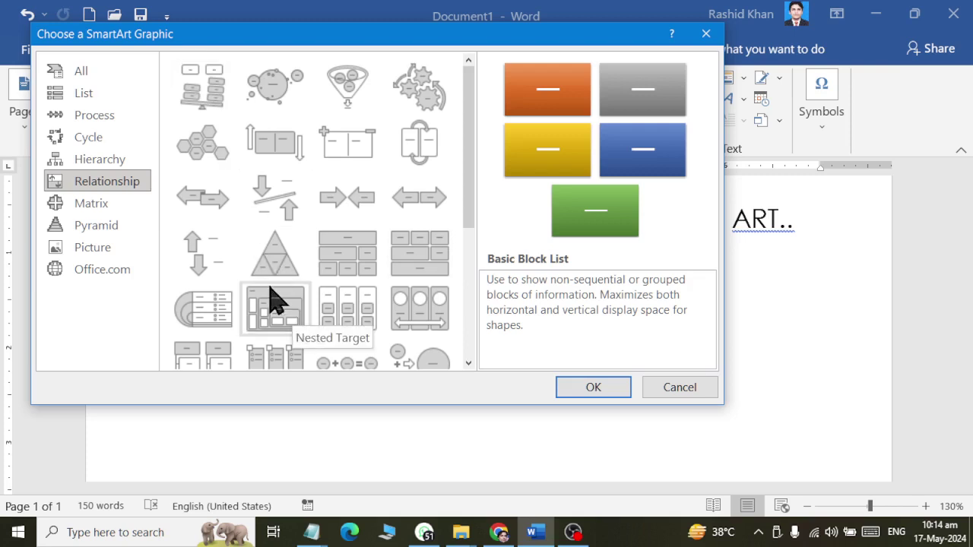
pyautogui.scroll(-5, 384, 282)
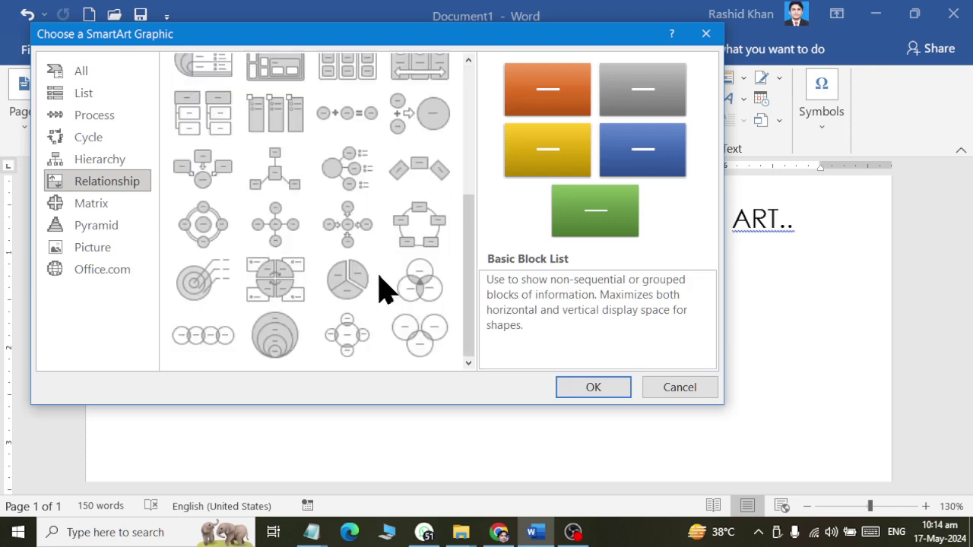
pyautogui.scroll(5, 384, 289)
pyautogui.click(111, 161)
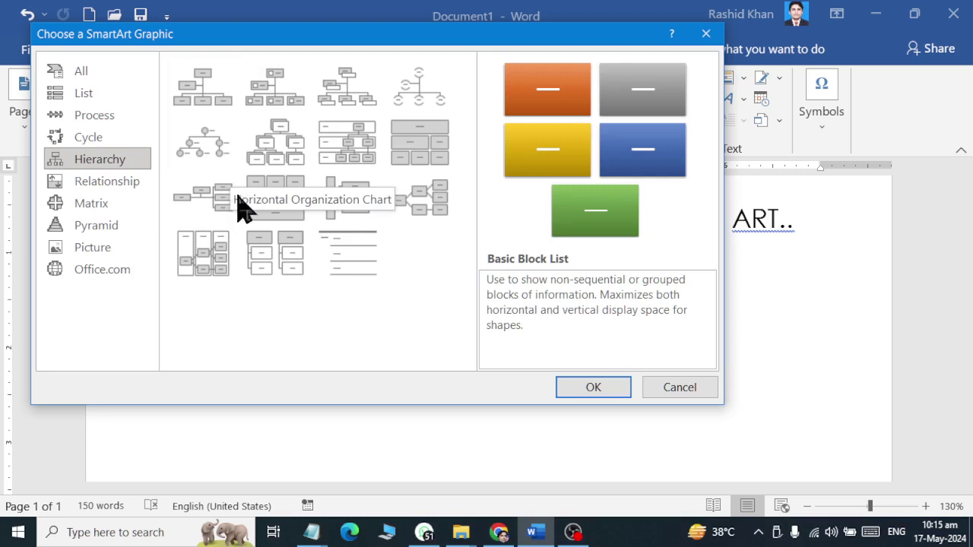
# Step: Browse Cycle and Process, then insert the Basic Block List layout and select it
pyautogui.click(103, 138)
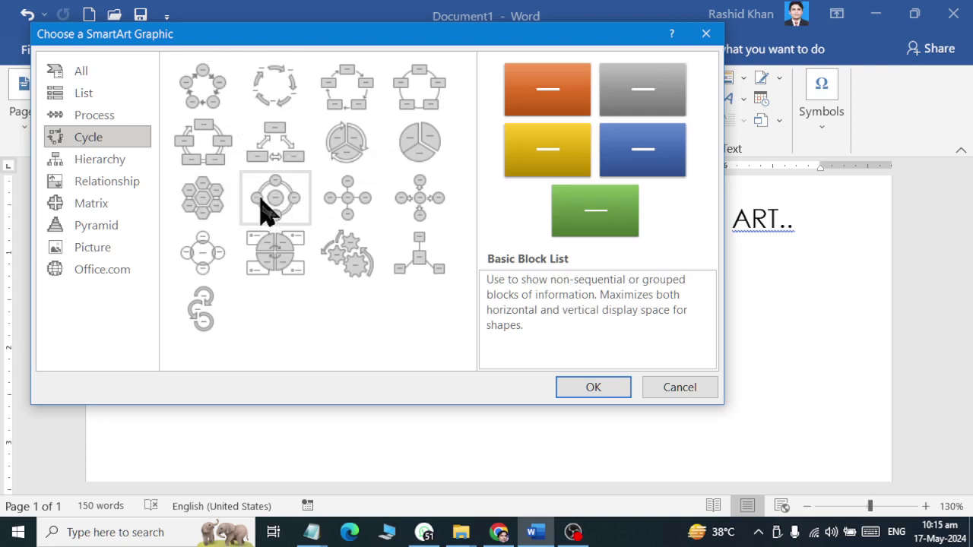
pyautogui.click(85, 121)
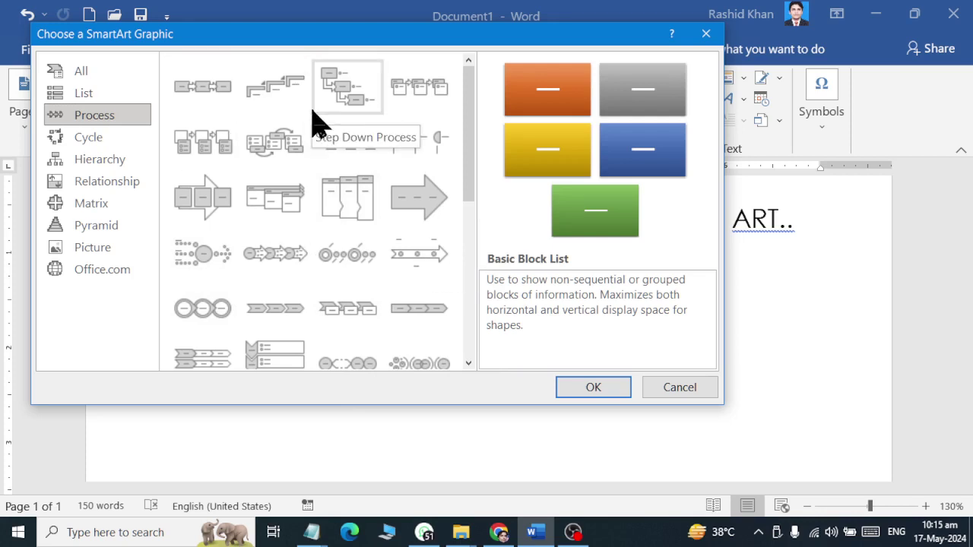
pyautogui.click(95, 94)
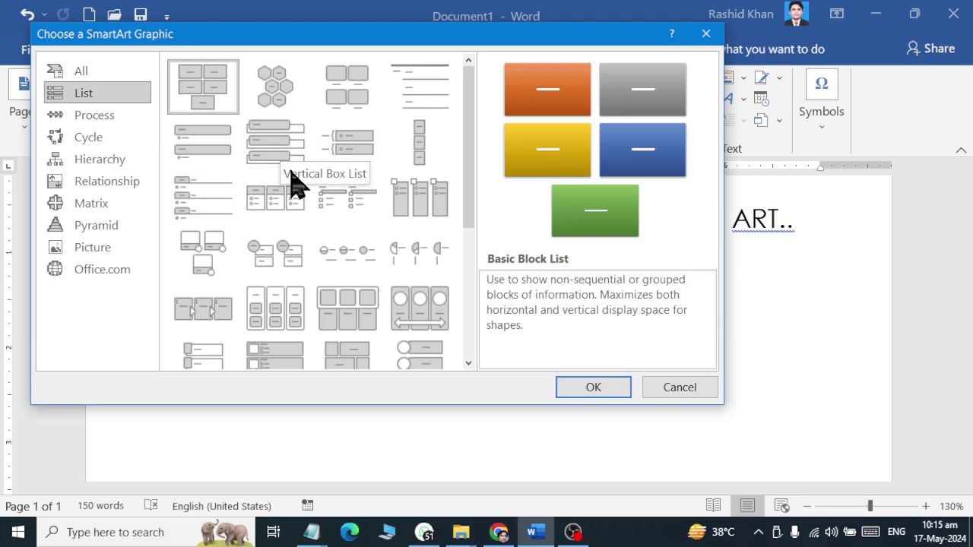
pyautogui.moveTo(467, 182)
pyautogui.mouseDown()
pyautogui.moveTo(491, 370)
pyautogui.moveTo(485, 179)
pyautogui.mouseUp()
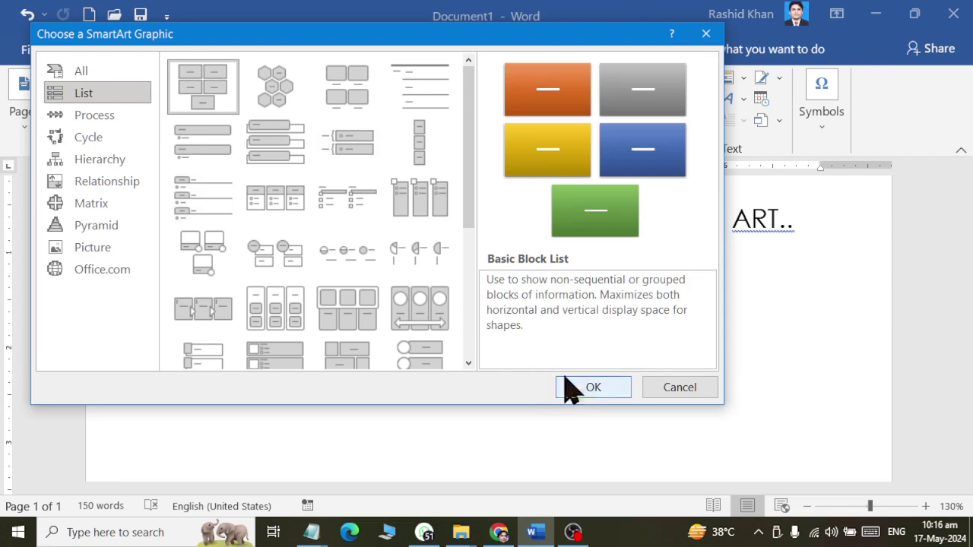
pyautogui.click(570, 388)
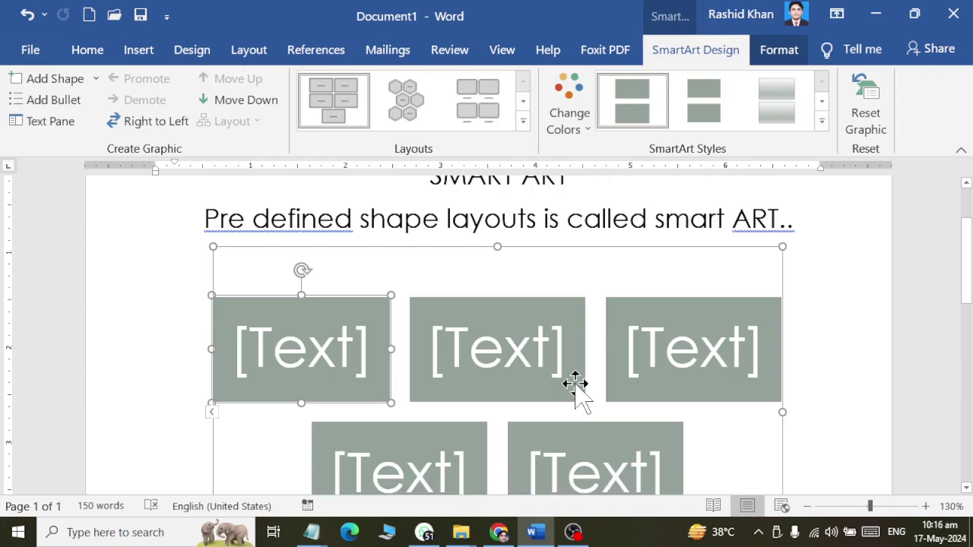
pyautogui.scroll(-5, 575, 384)
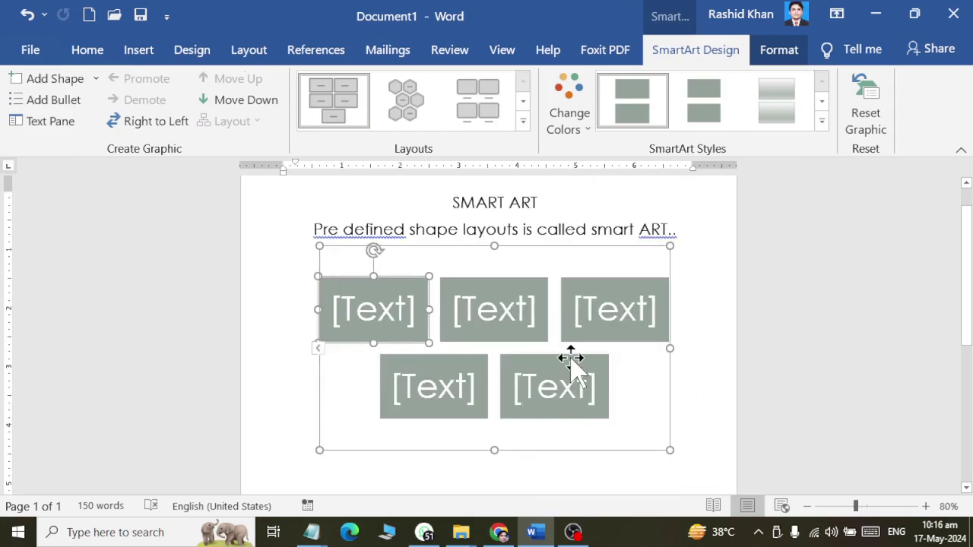
pyautogui.click(613, 252)
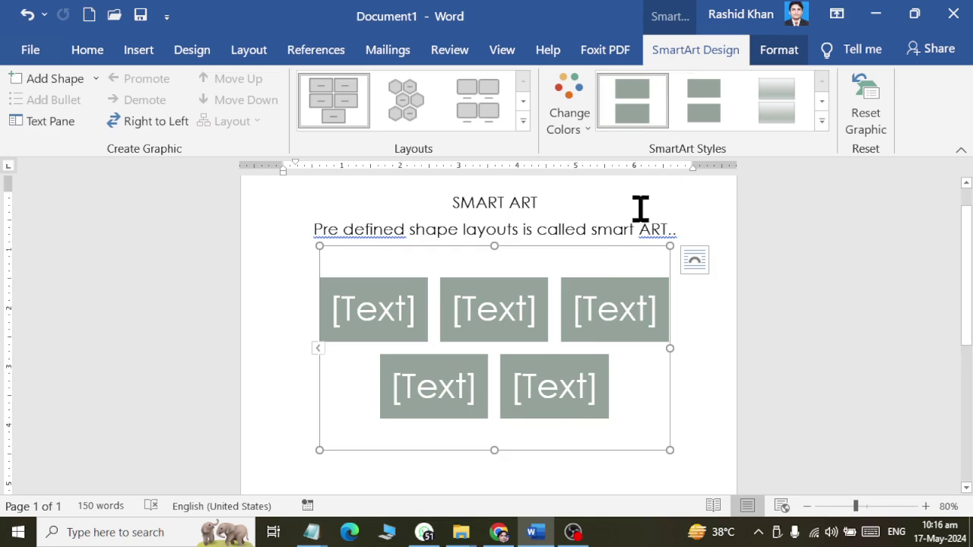
# Step: Apply the Colorful scheme with orange, green, teal, purple and grey boxes
pyautogui.click(576, 133)
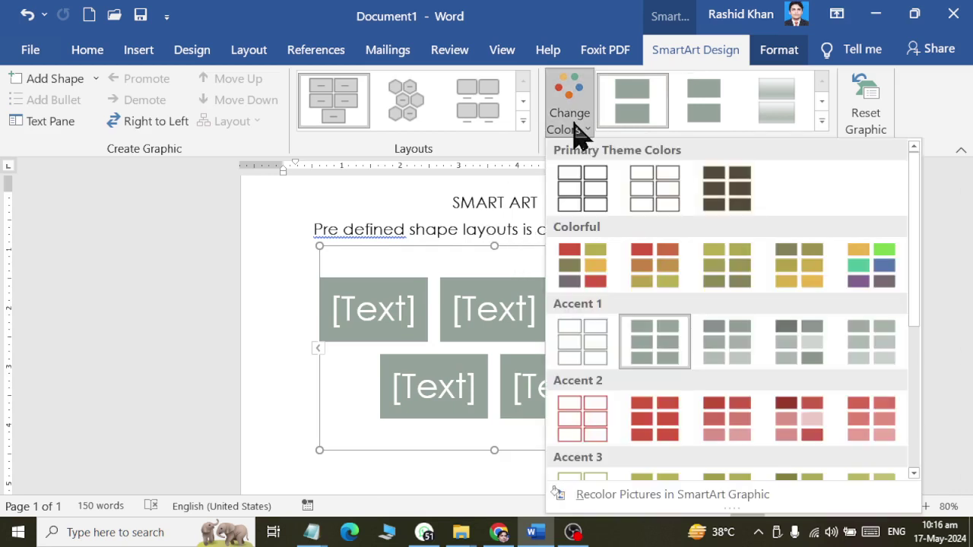
pyautogui.click(380, 491)
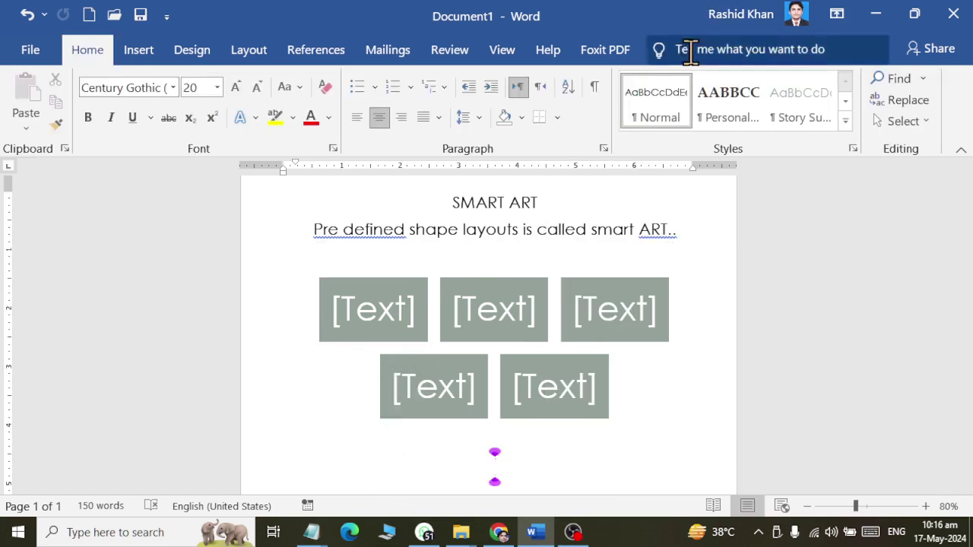
pyautogui.click(354, 280)
pyautogui.click(696, 54)
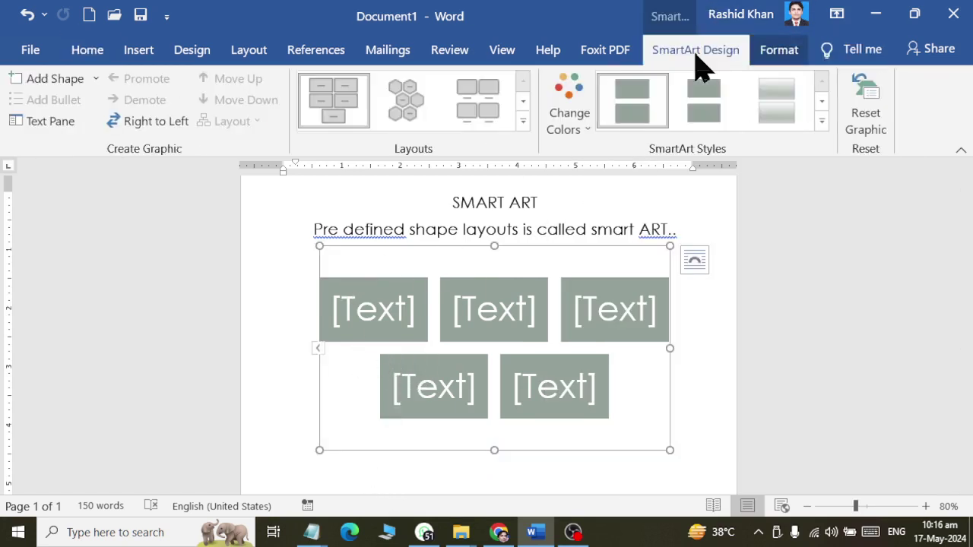
pyautogui.click(569, 114)
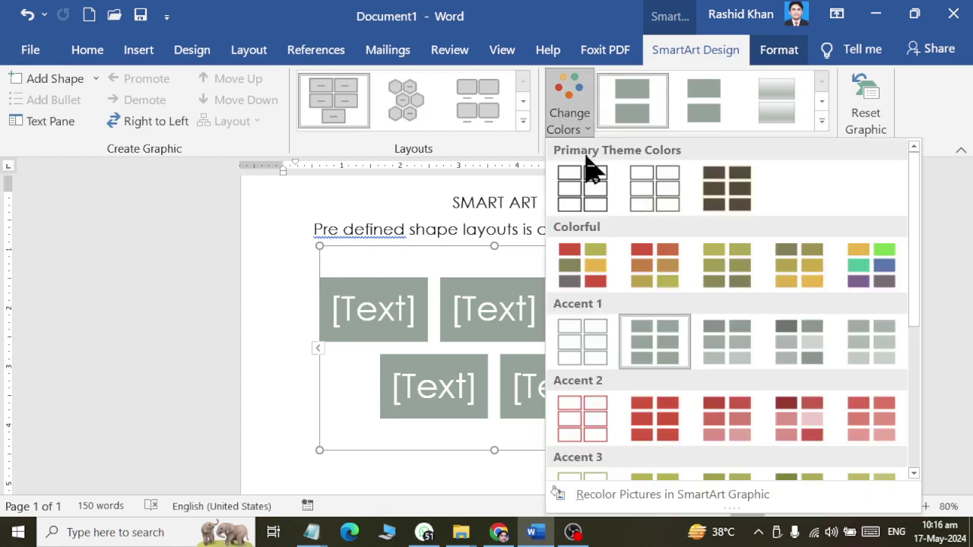
pyautogui.scroll(-3, 604, 228)
pyautogui.scroll(5, 814, 347)
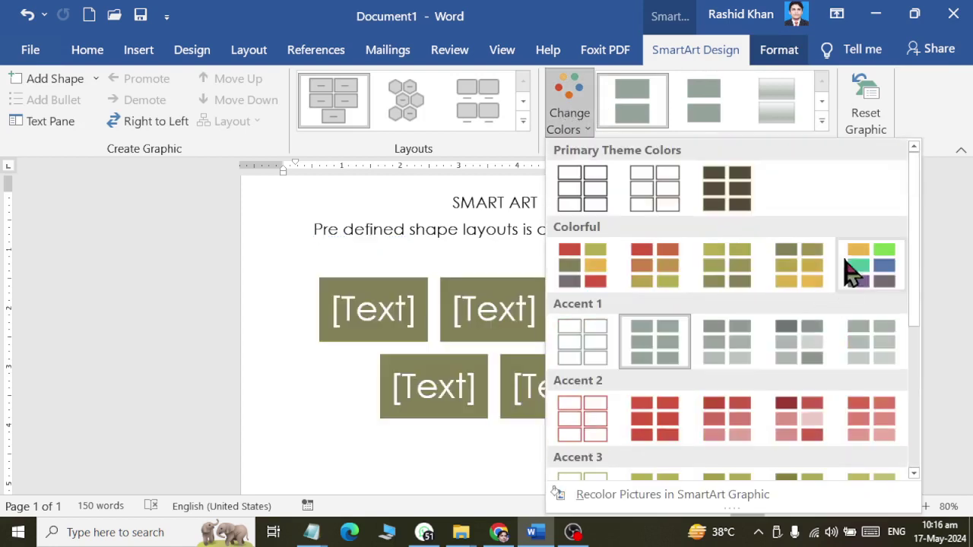
pyautogui.click(859, 273)
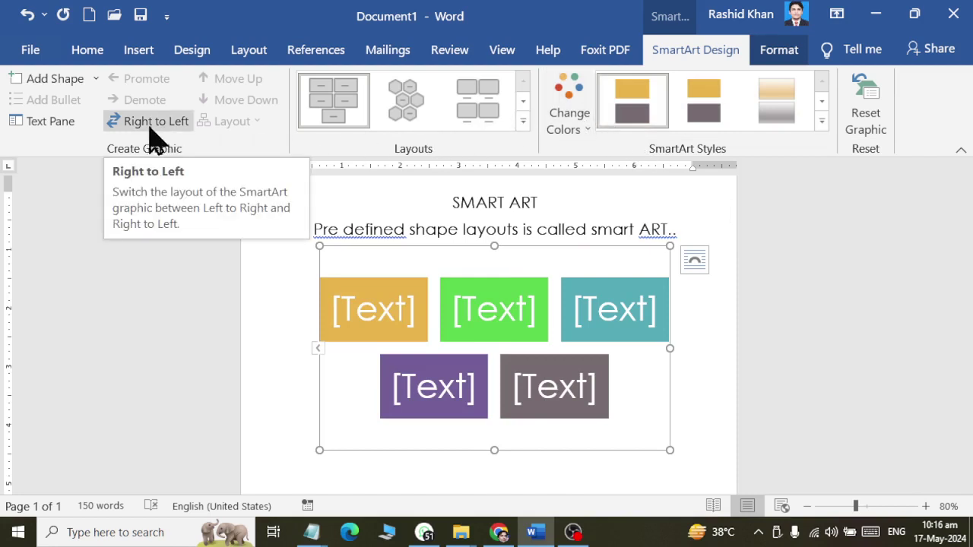
# Step: Toggle the Text Pane and try a Best Match SmartArt style
pyautogui.click(50, 124)
pyautogui.click(50, 123)
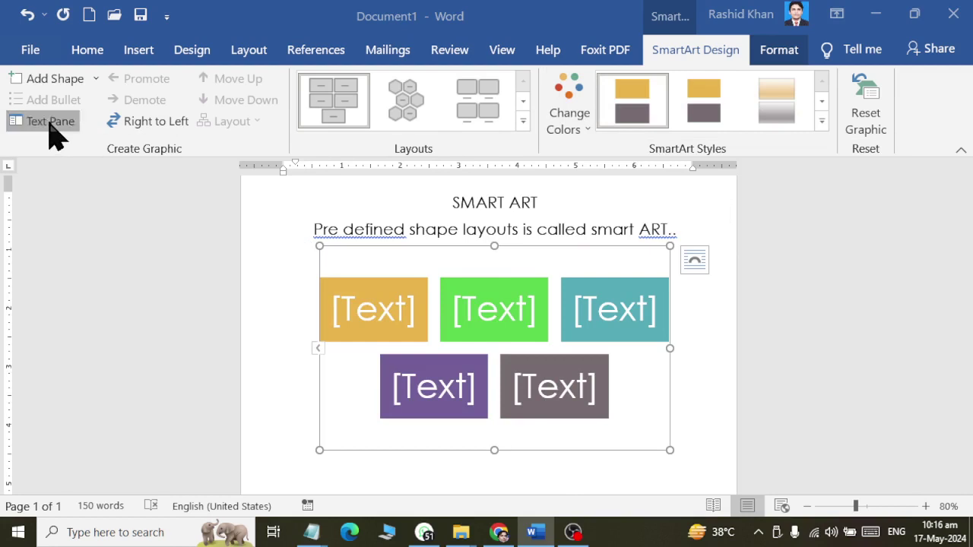
pyautogui.click(50, 123)
pyautogui.click(52, 123)
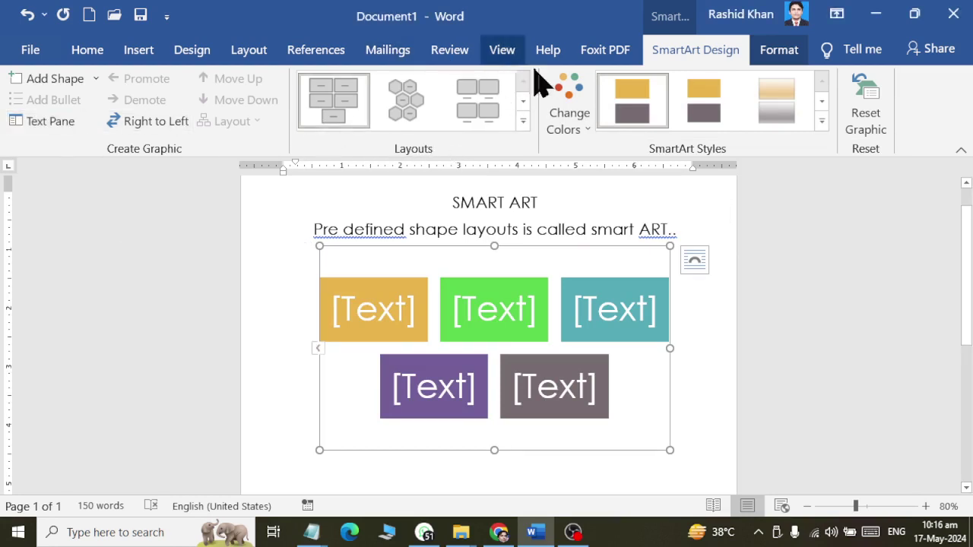
pyautogui.click(822, 122)
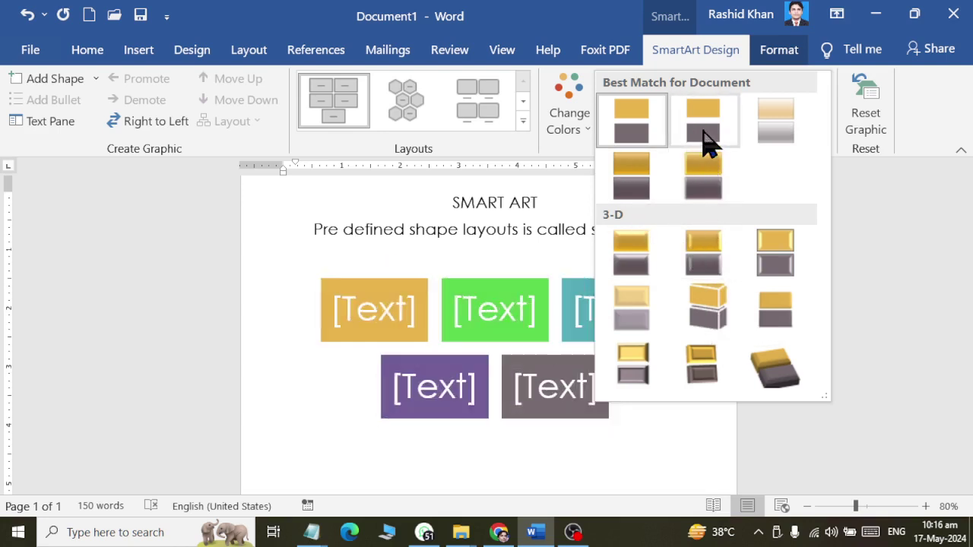
pyautogui.click(700, 179)
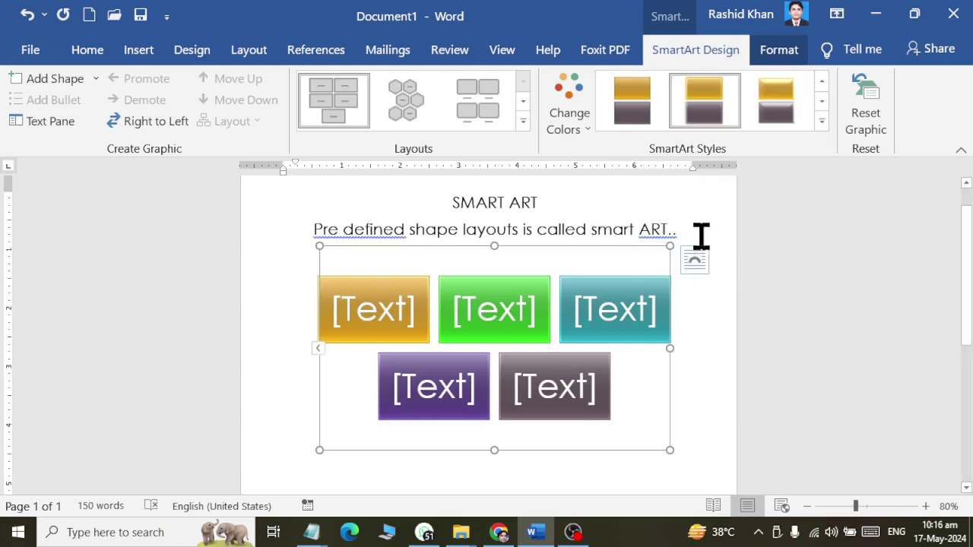
# Step: Reset the graphic, apply the gradient style and a pastel red, green, orange, grey scheme
pyautogui.click(880, 128)
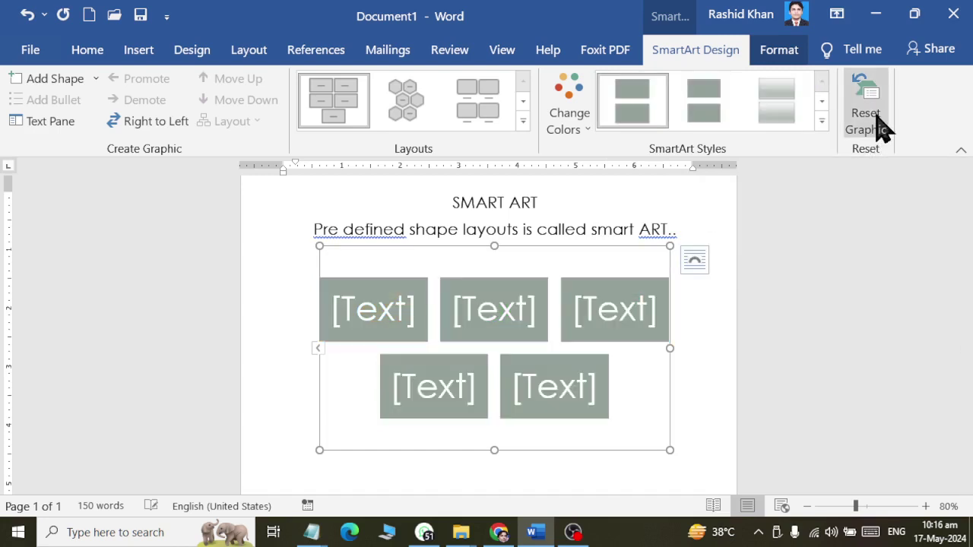
pyautogui.click(781, 122)
pyautogui.click(581, 120)
pyautogui.click(590, 266)
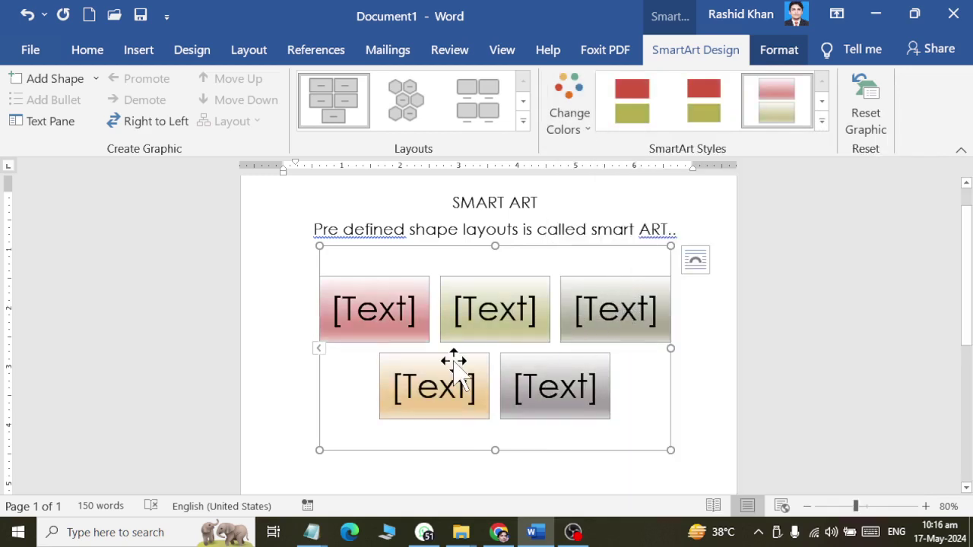
# Step: Type Murk, Nisha, Simran, Krishna and Shazia into the five boxes in order
pyautogui.click(371, 324)
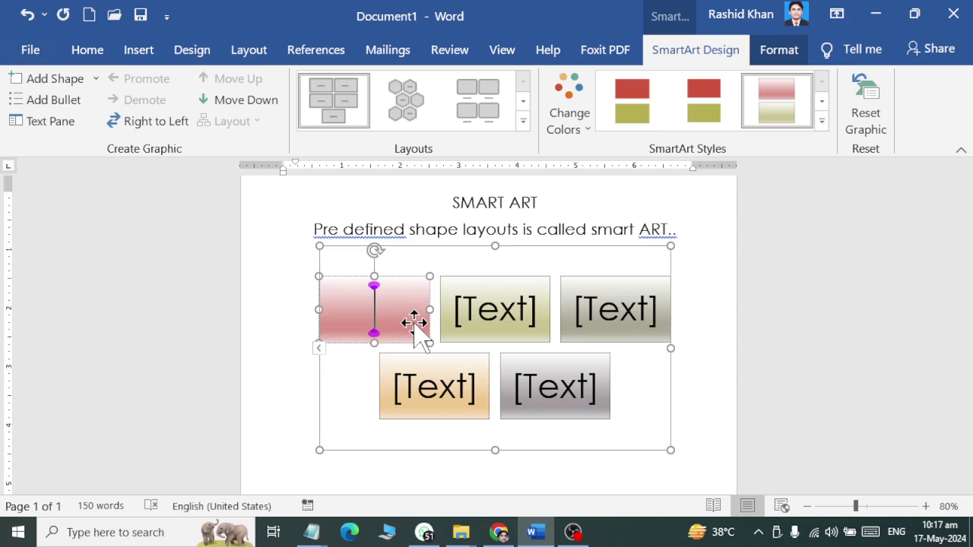
pyautogui.write('Murk')
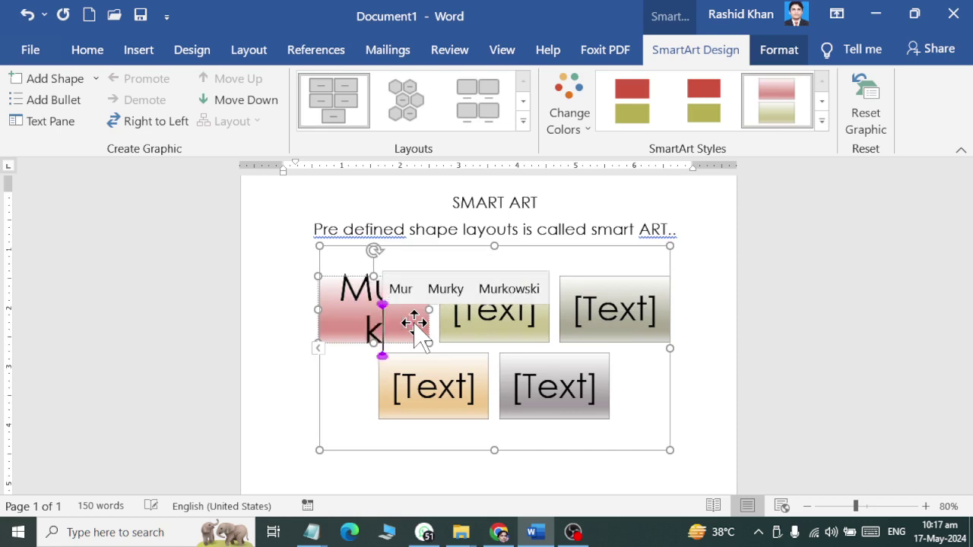
pyautogui.click(472, 320)
pyautogui.write('Nish')
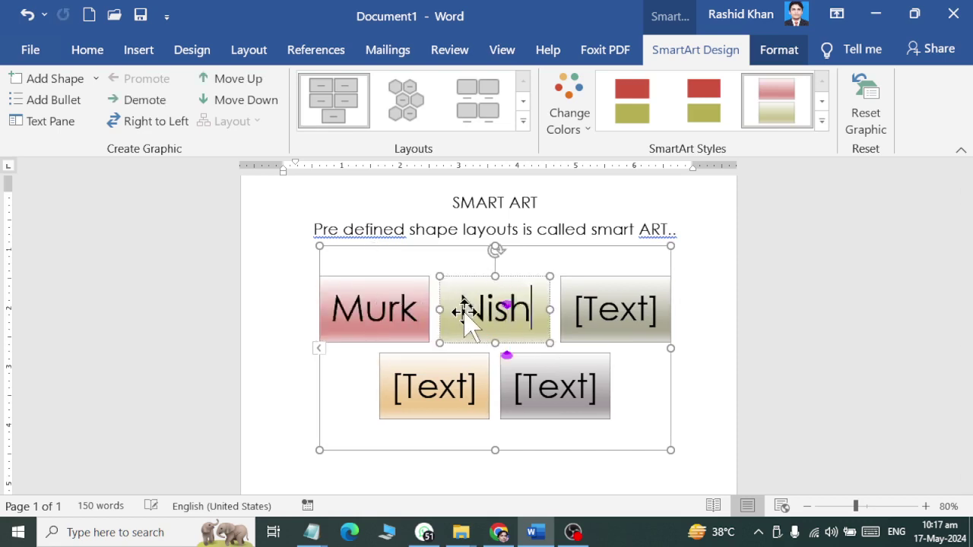
pyautogui.write('a')
pyautogui.click(591, 316)
pyautogui.write('Si')
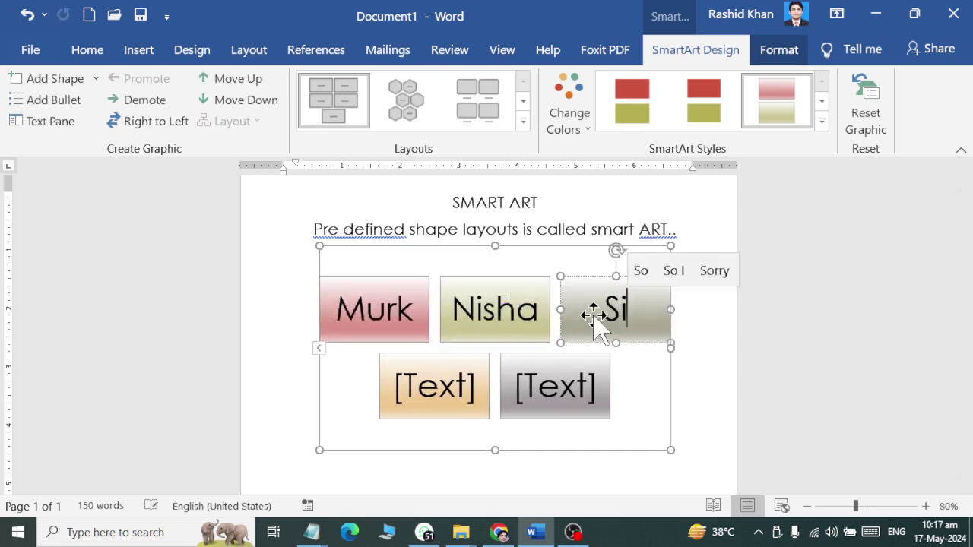
pyautogui.write('mran')
pyautogui.click(434, 391)
pyautogui.write('K')
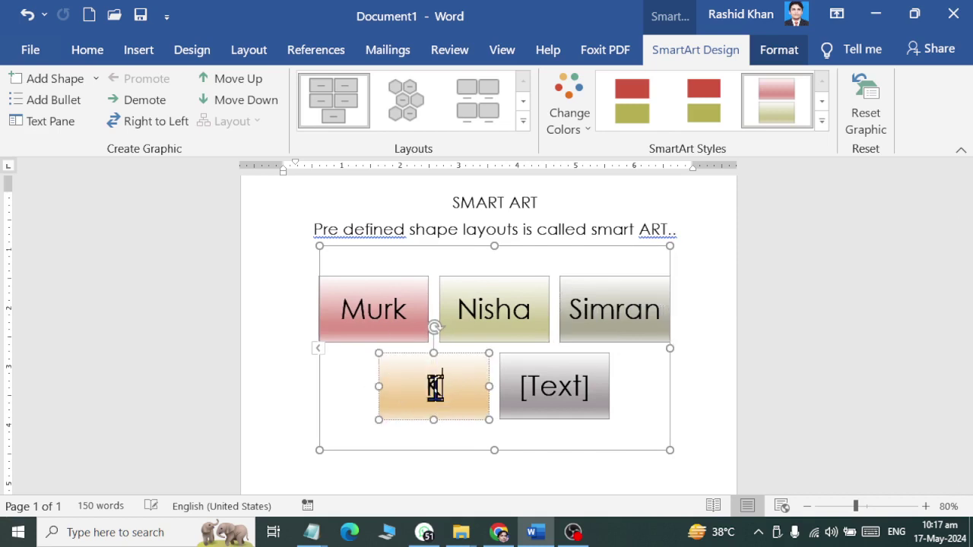
pyautogui.write('rishna')
pyautogui.click(537, 398)
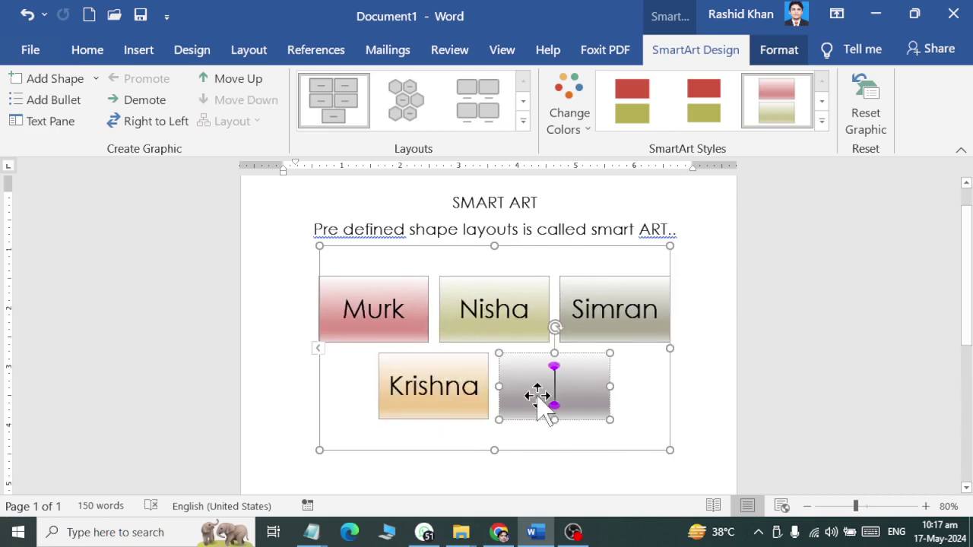
pyautogui.write('Sha')
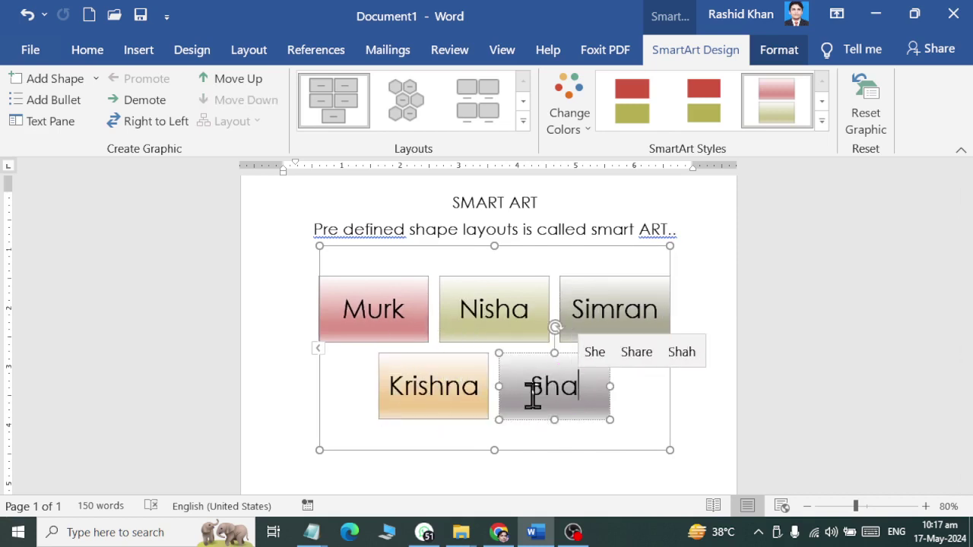
pyautogui.write('zia')
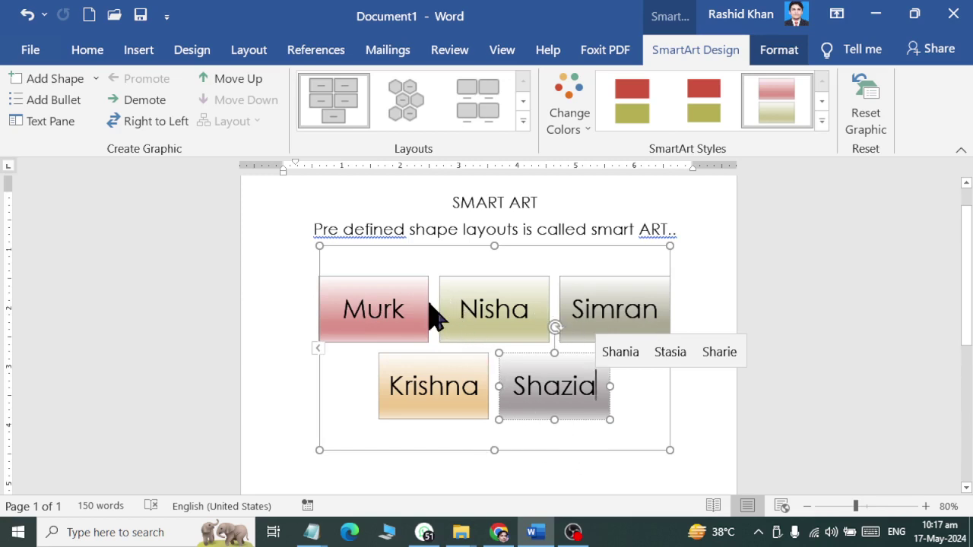
pyautogui.click(370, 262)
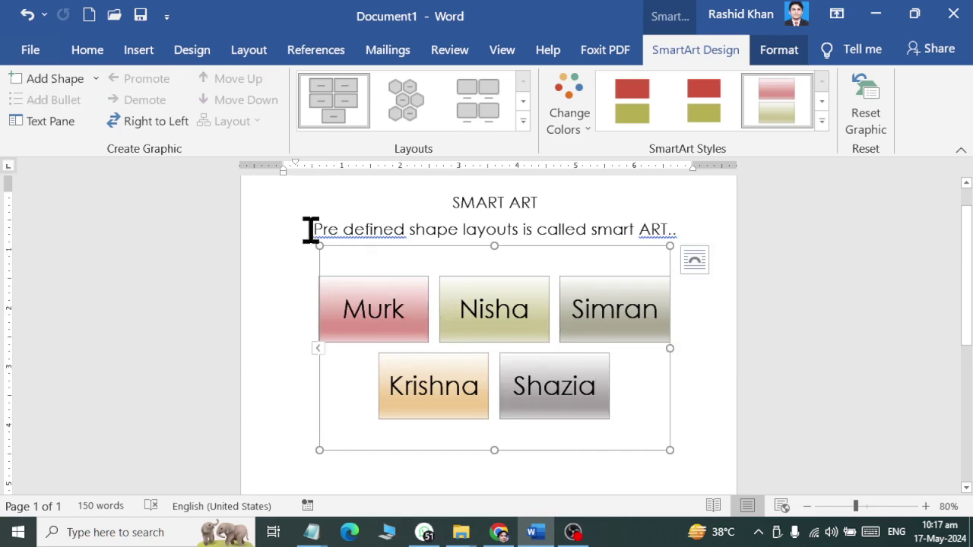
# Step: Add an empty box after Simran
pyautogui.click(96, 80)
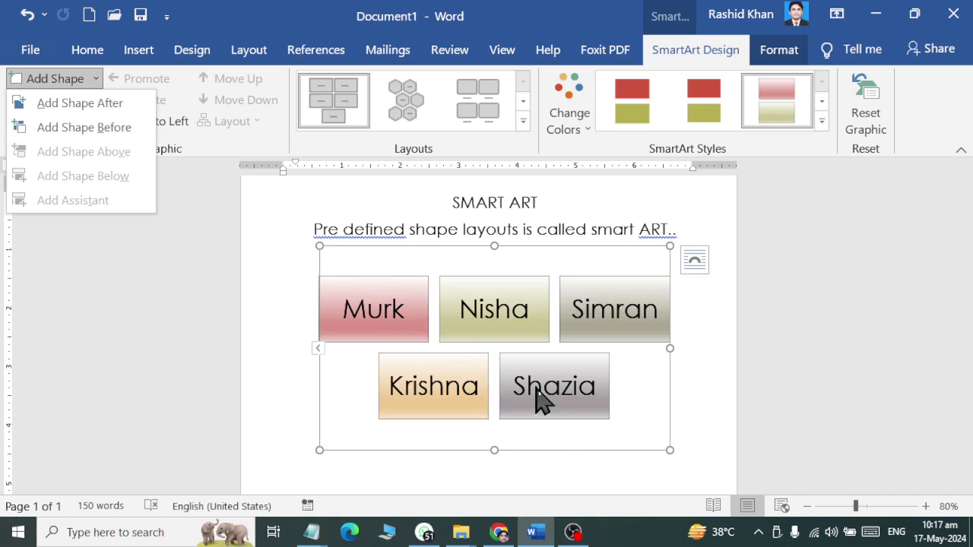
pyautogui.click(598, 354)
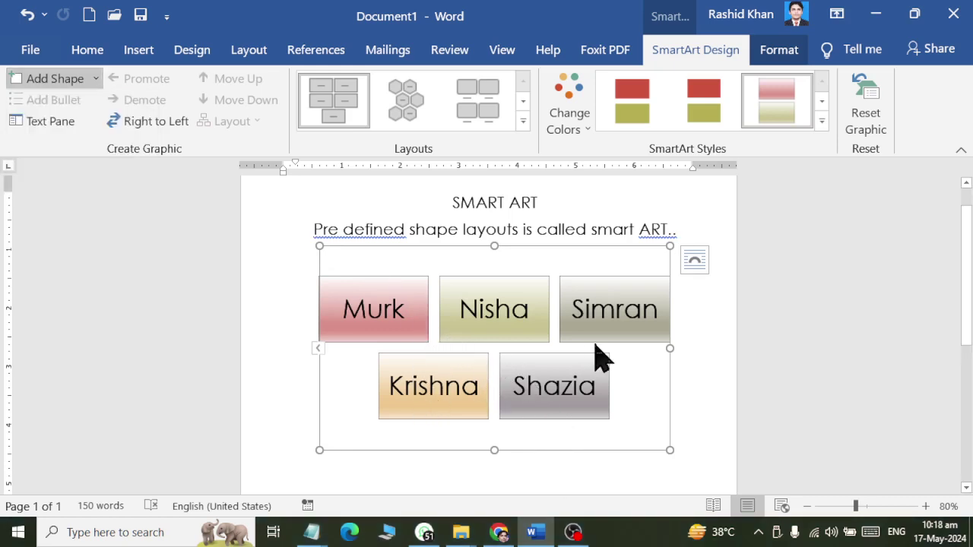
pyautogui.click(587, 334)
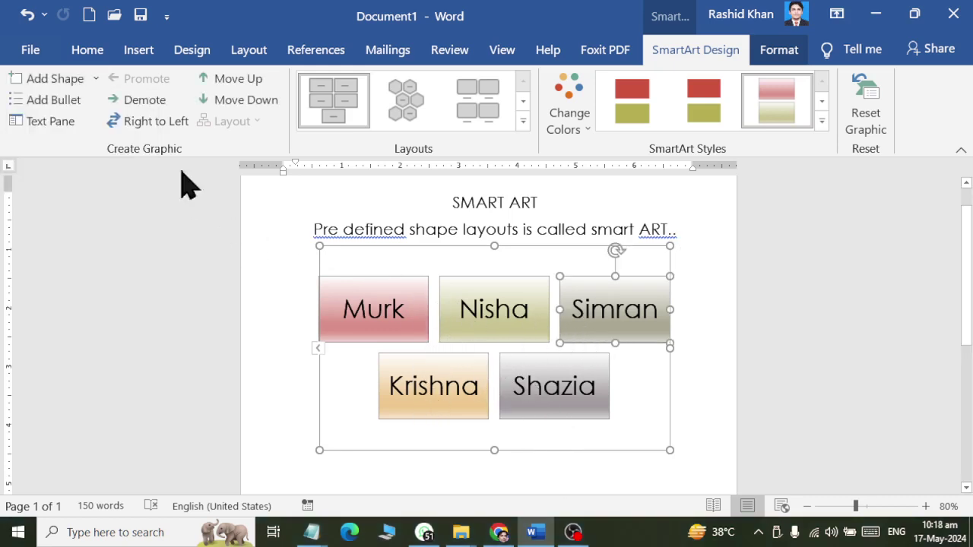
pyautogui.click(95, 79)
pyautogui.click(94, 101)
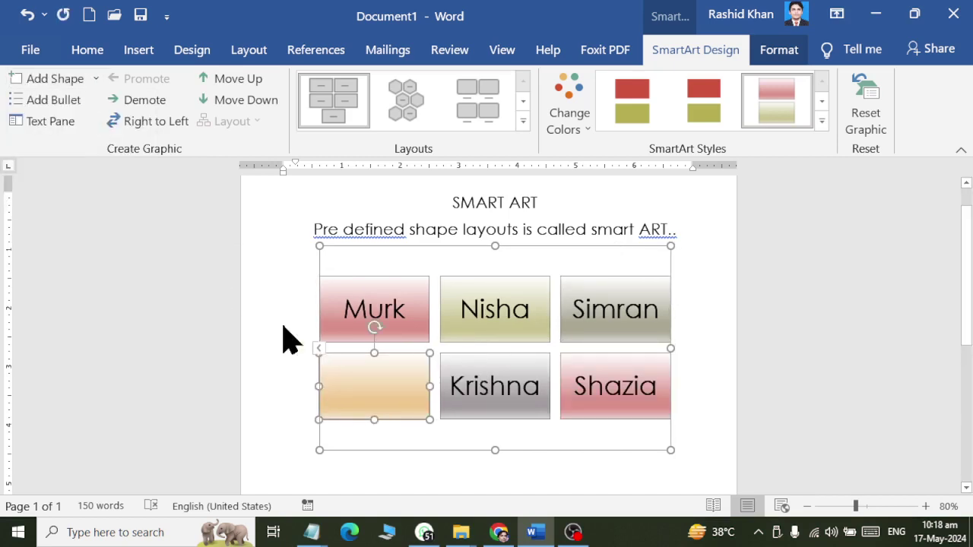
# Step: Add an empty box before Murk
pyautogui.click(346, 330)
pyautogui.click(95, 78)
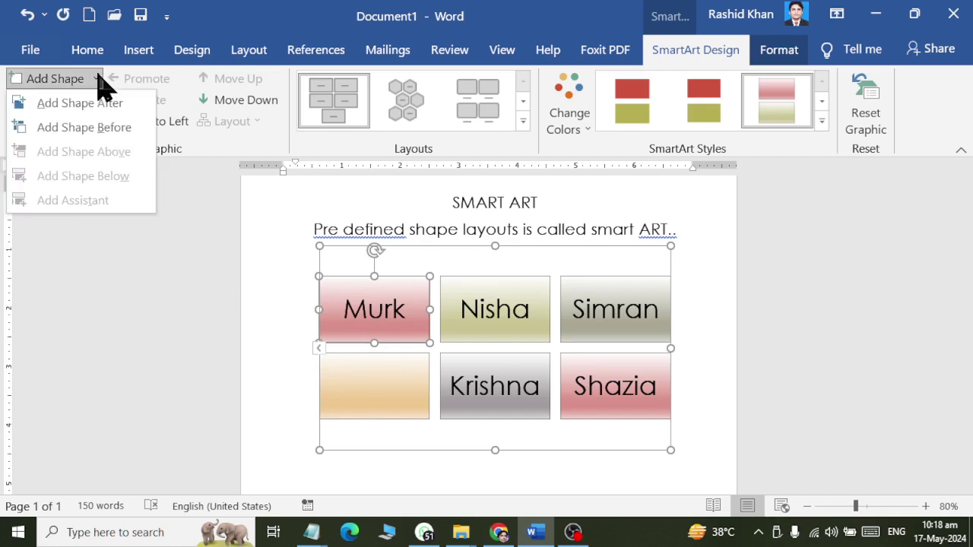
pyautogui.click(102, 127)
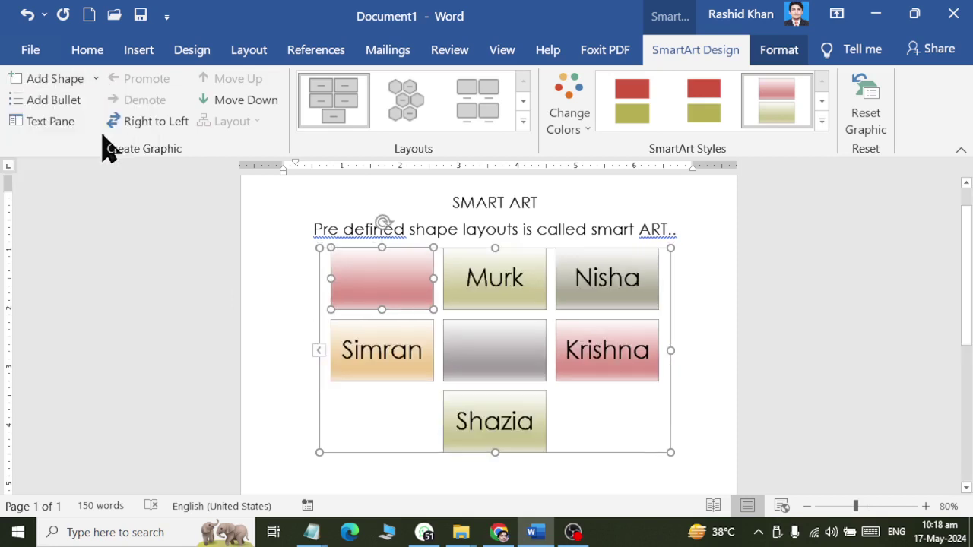
pyautogui.click(95, 78)
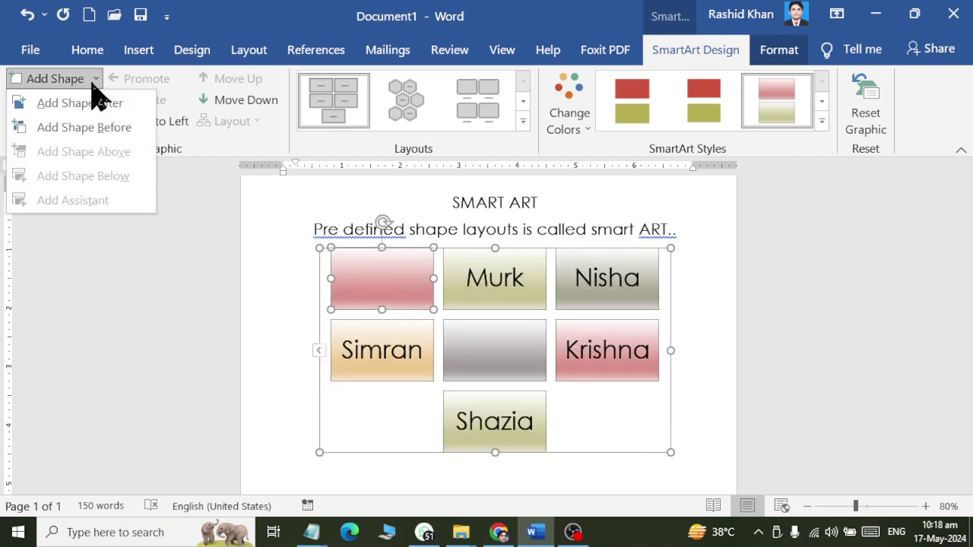
pyautogui.click(95, 79)
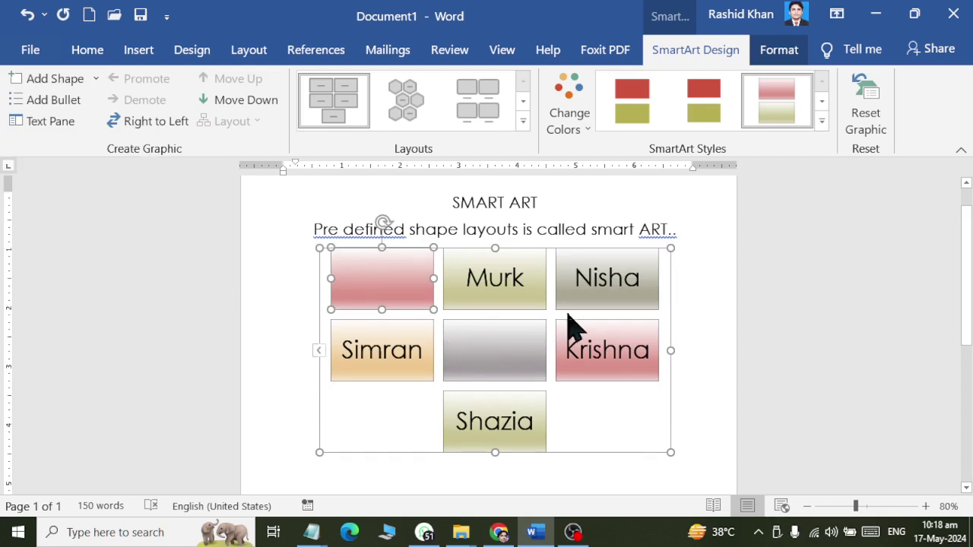
# Step: Label the empty first box Students and demote Murk, Nisha and Simran beneath it
pyautogui.rightClick(367, 274)
pyautogui.click(384, 299)
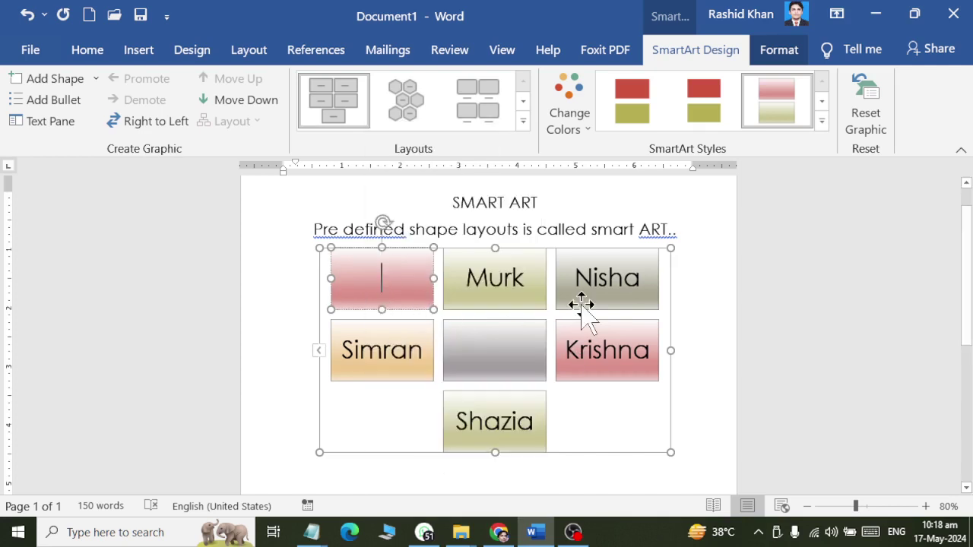
pyautogui.write('Students')
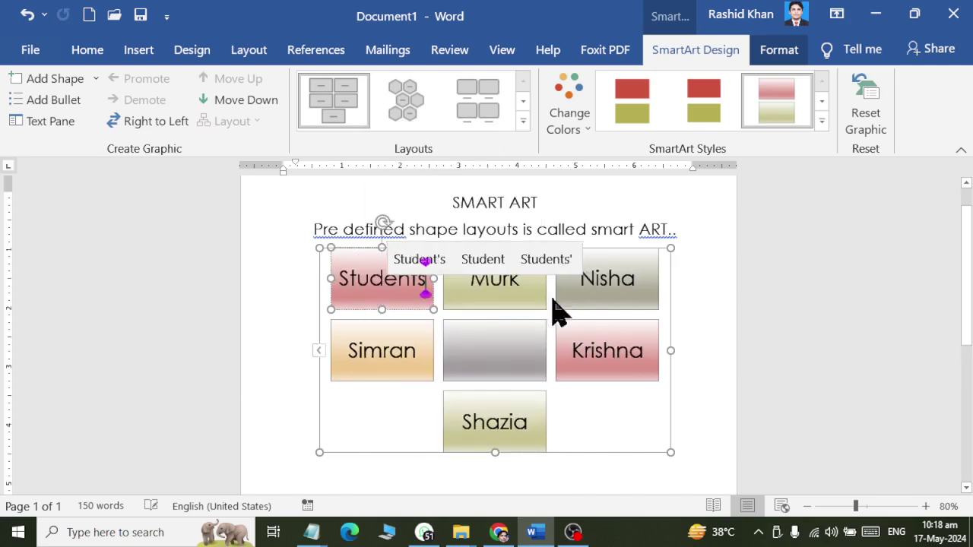
pyautogui.click(461, 300)
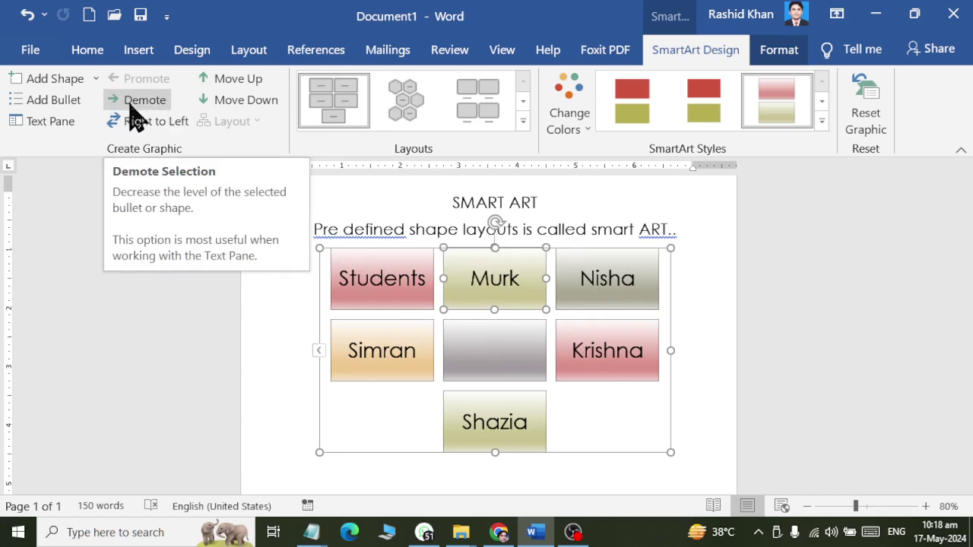
pyautogui.click(131, 114)
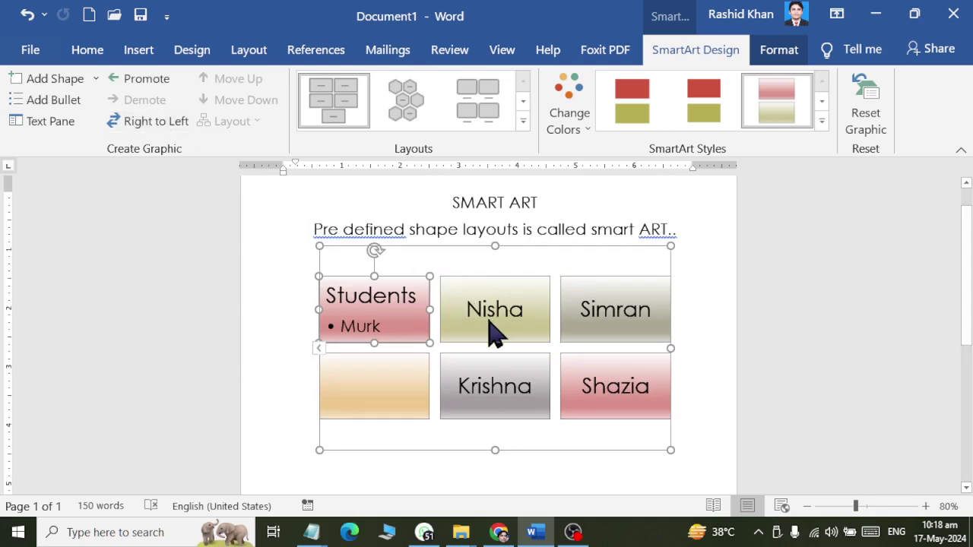
pyautogui.click(494, 339)
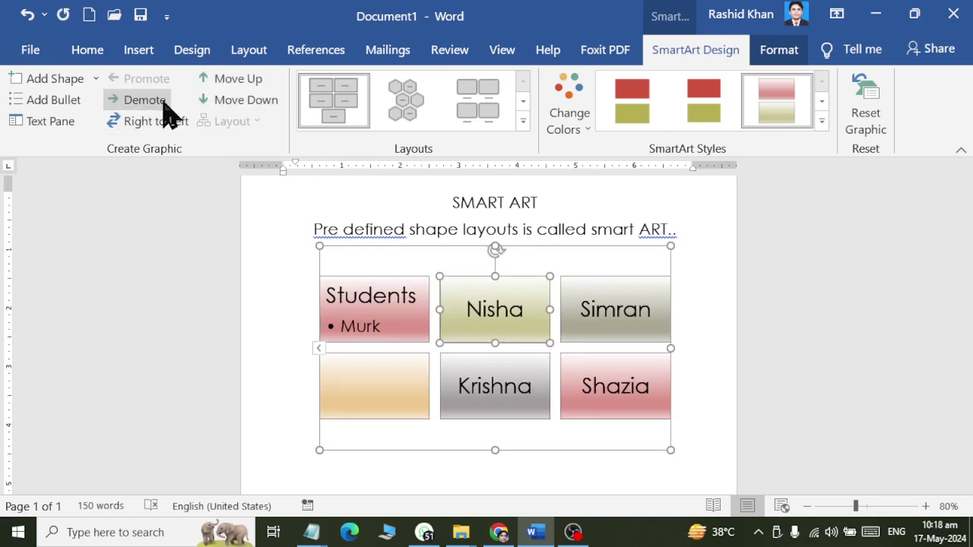
pyautogui.click(152, 99)
pyautogui.click(487, 308)
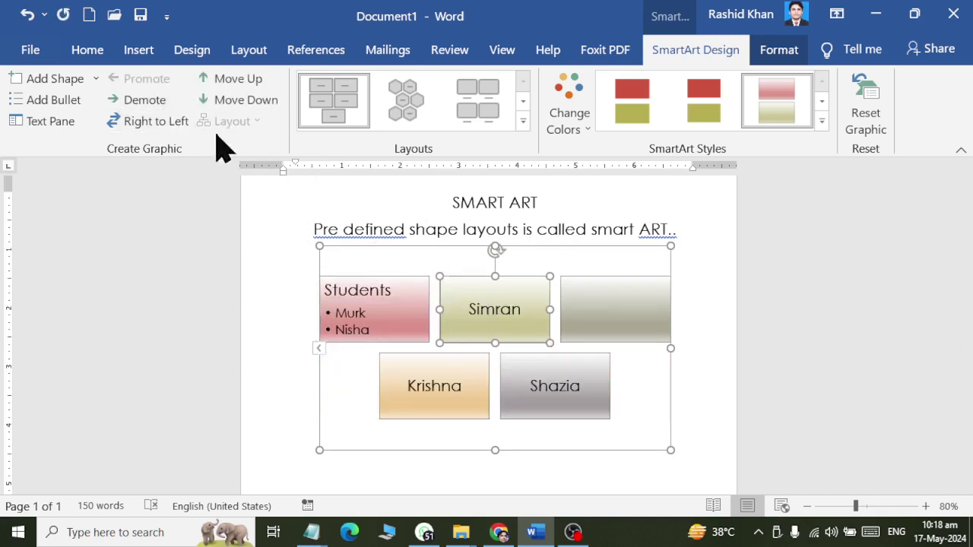
pyautogui.click(164, 107)
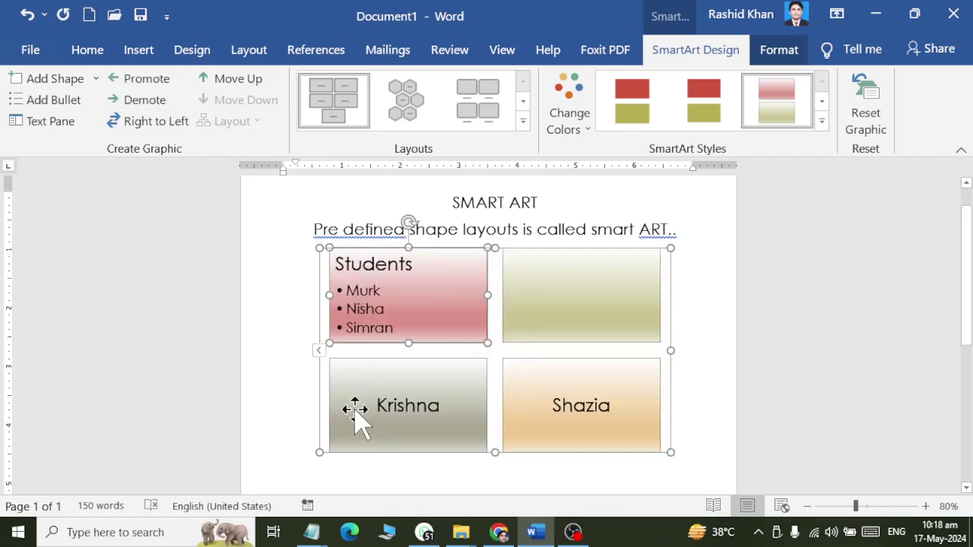
# Step: Promote Murk, Nisha and Simran back into separate boxes
pyautogui.click(372, 291)
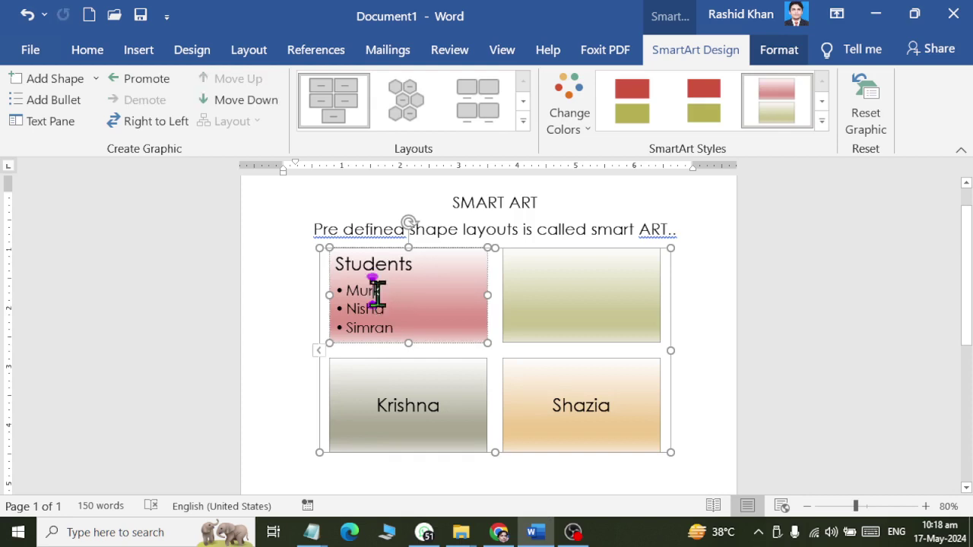
pyautogui.click(163, 80)
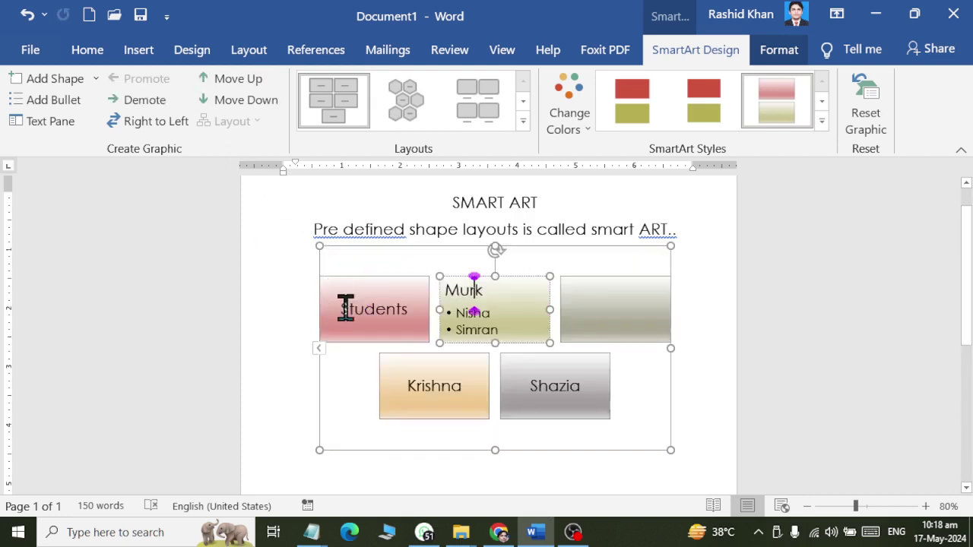
pyautogui.click(455, 312)
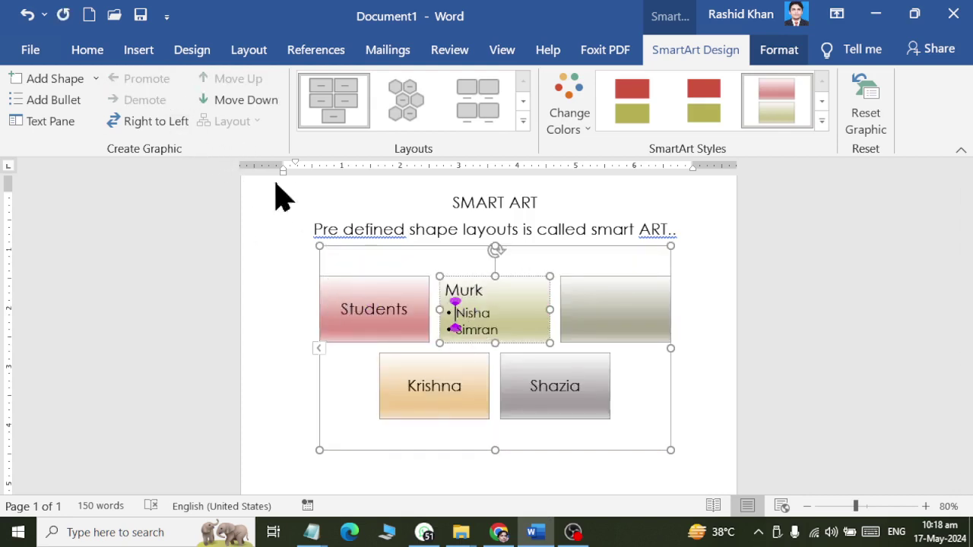
pyautogui.hotkey('shift', 'Tab')
pyautogui.click(610, 325)
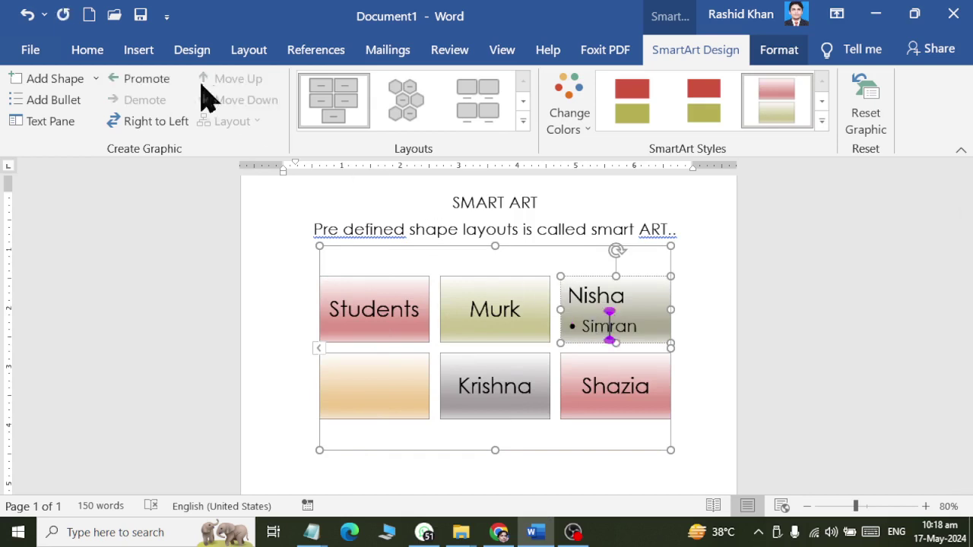
pyautogui.click(160, 76)
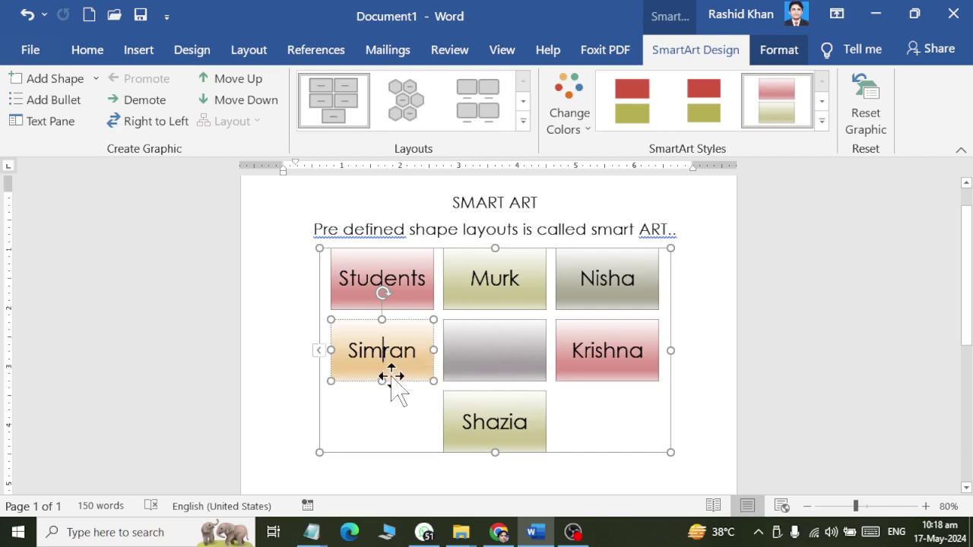
pyautogui.click(228, 80)
pyautogui.click(228, 80)
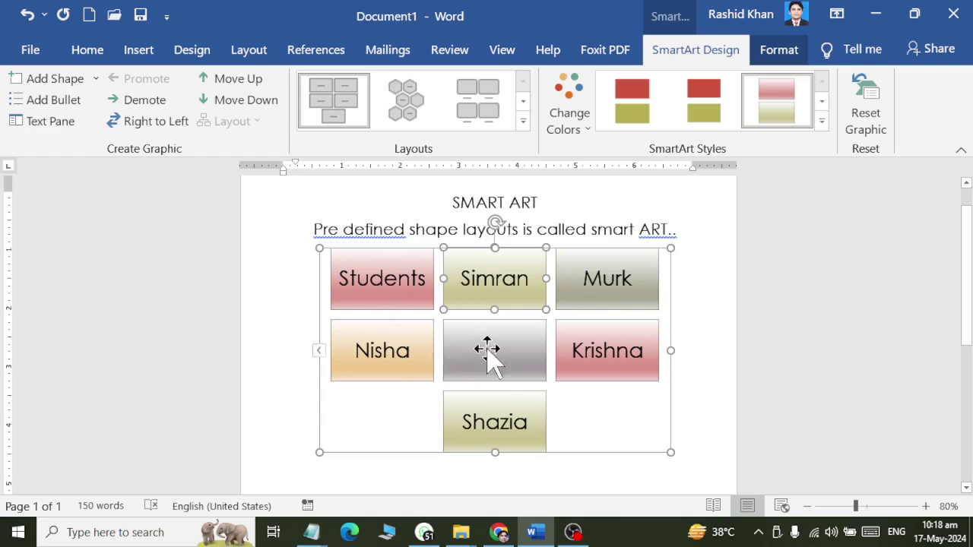
pyautogui.click(260, 108)
pyautogui.click(261, 109)
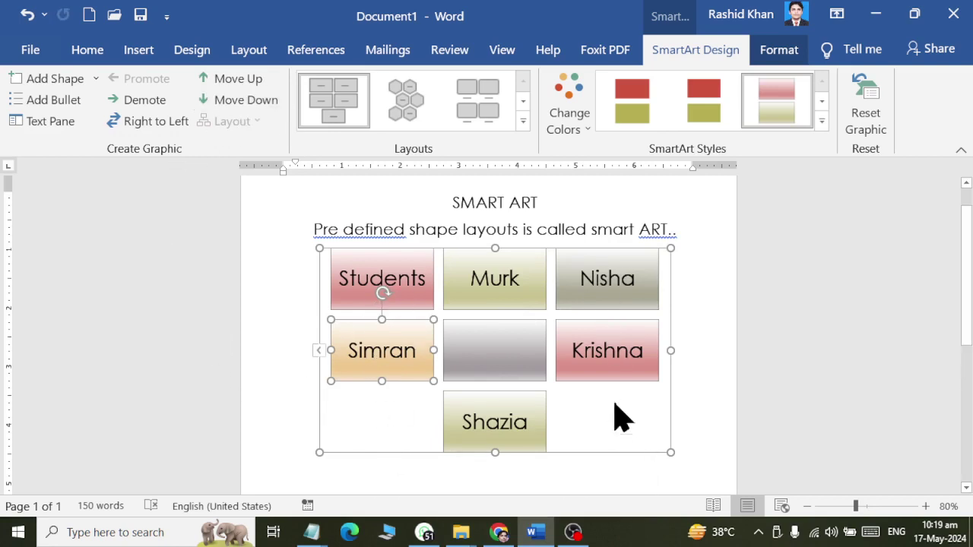
pyautogui.click(144, 133)
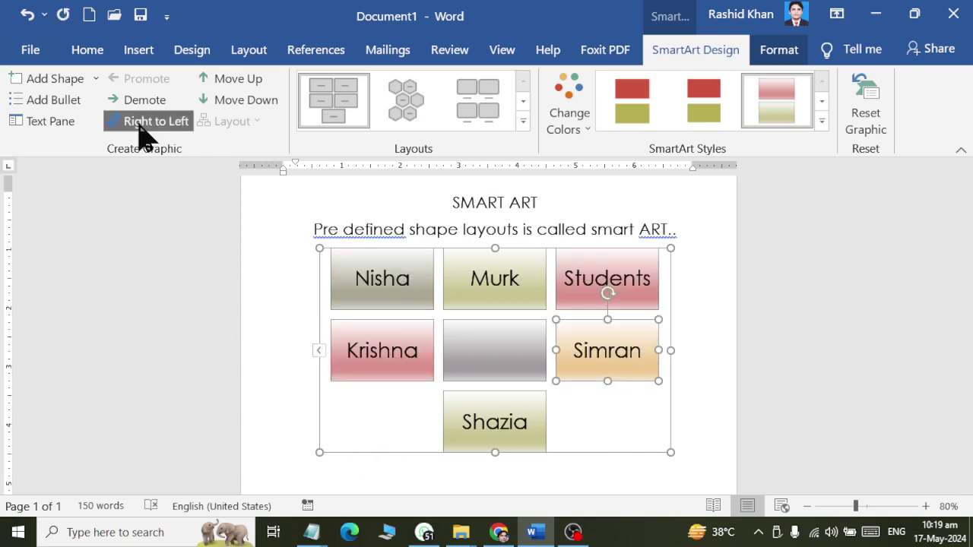
pyautogui.click(145, 133)
pyautogui.click(145, 133)
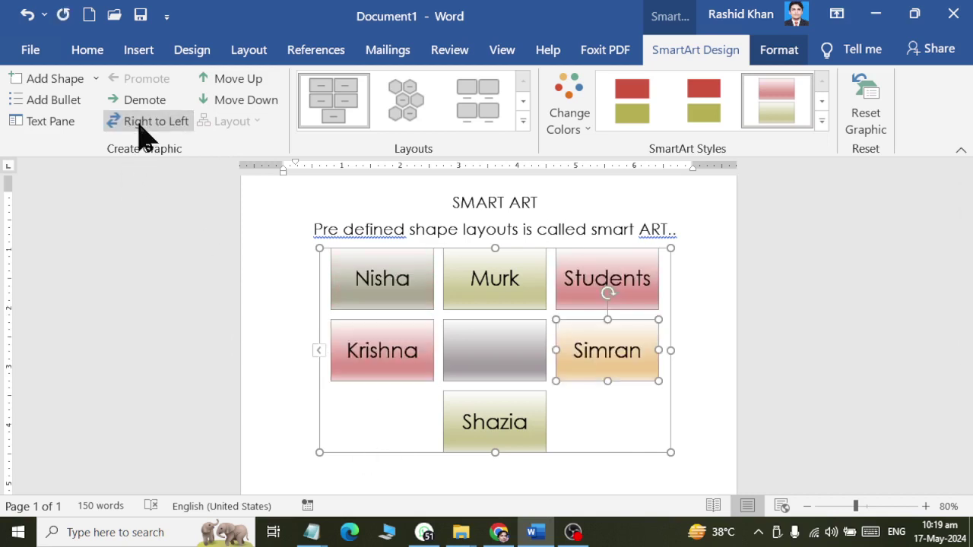
pyautogui.click(145, 133)
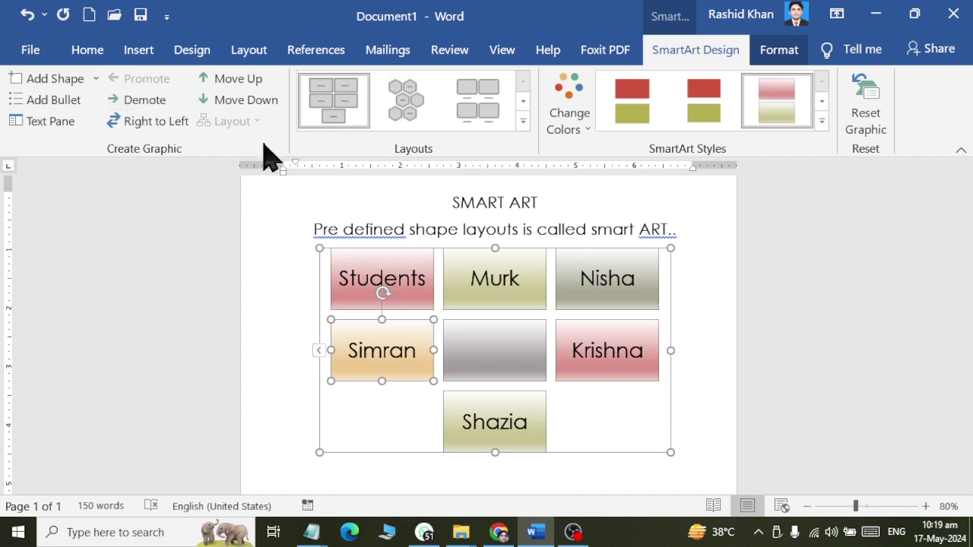
# Step: Enter Rashid in the Text Pane's empty item, then add blank items after Murk, Shazia and above Students
pyautogui.click(61, 125)
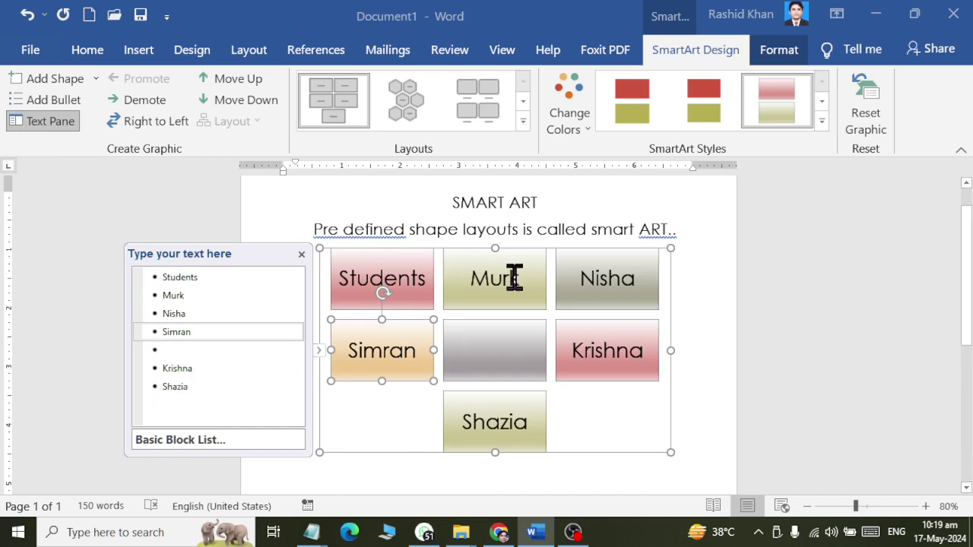
pyautogui.click(196, 350)
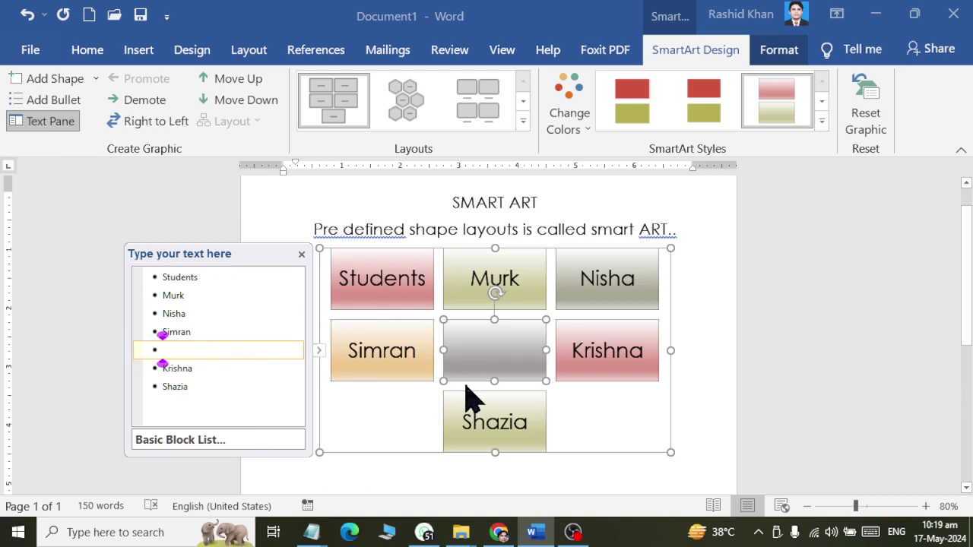
pyautogui.write('Rashid')
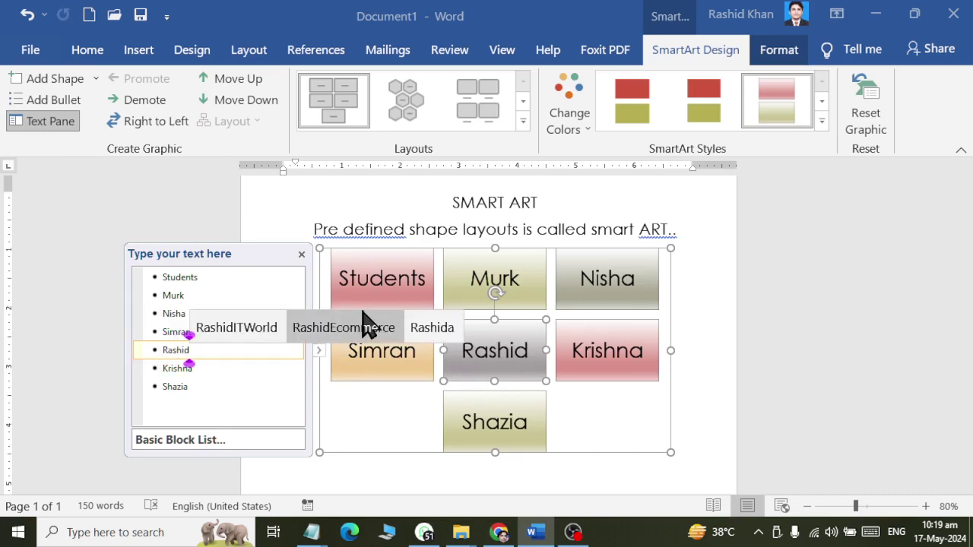
pyautogui.click(201, 301)
pyautogui.press('Return')
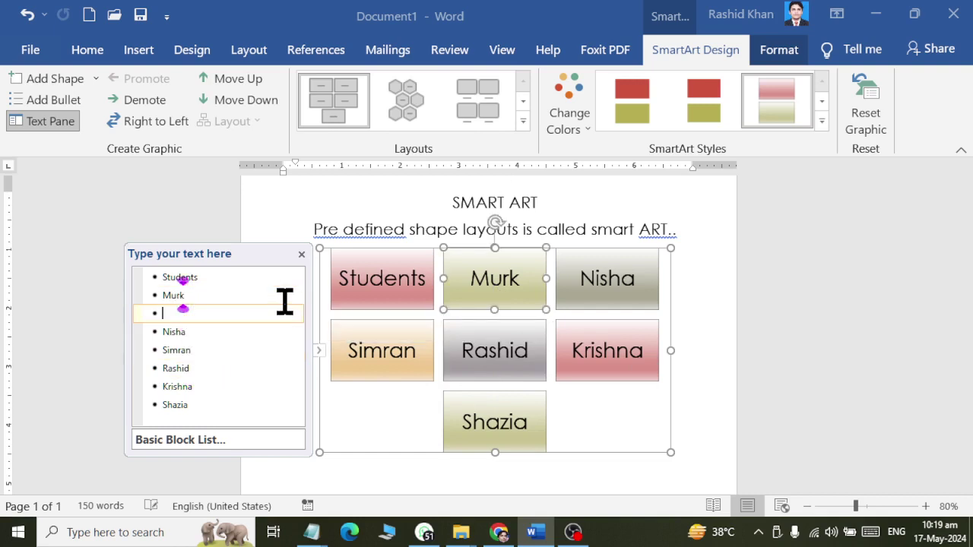
pyautogui.click(209, 413)
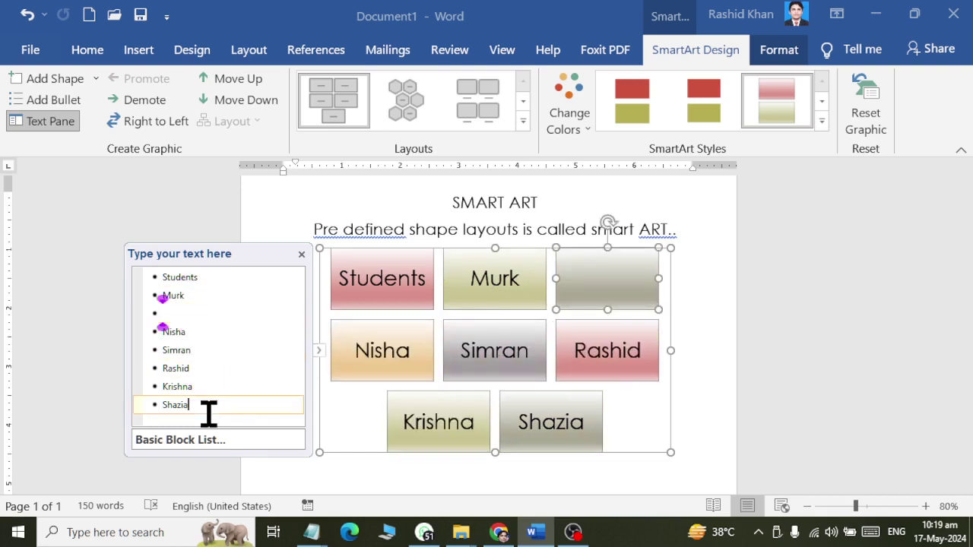
pyautogui.press('Return')
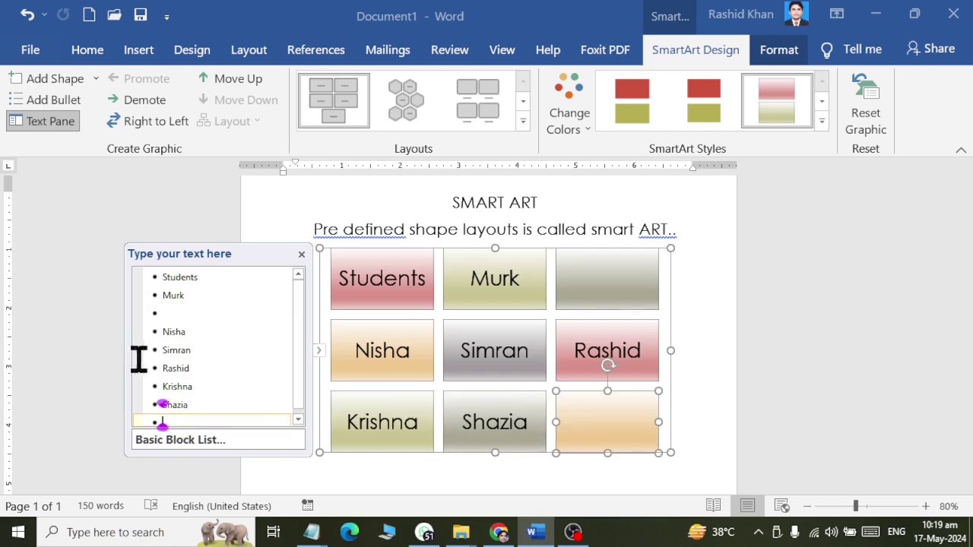
pyautogui.click(157, 279)
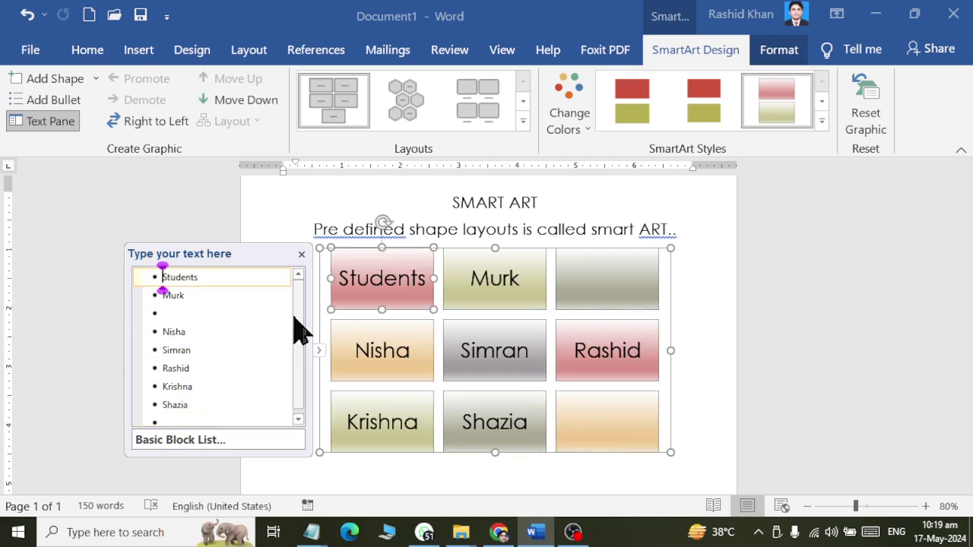
pyautogui.press('Return')
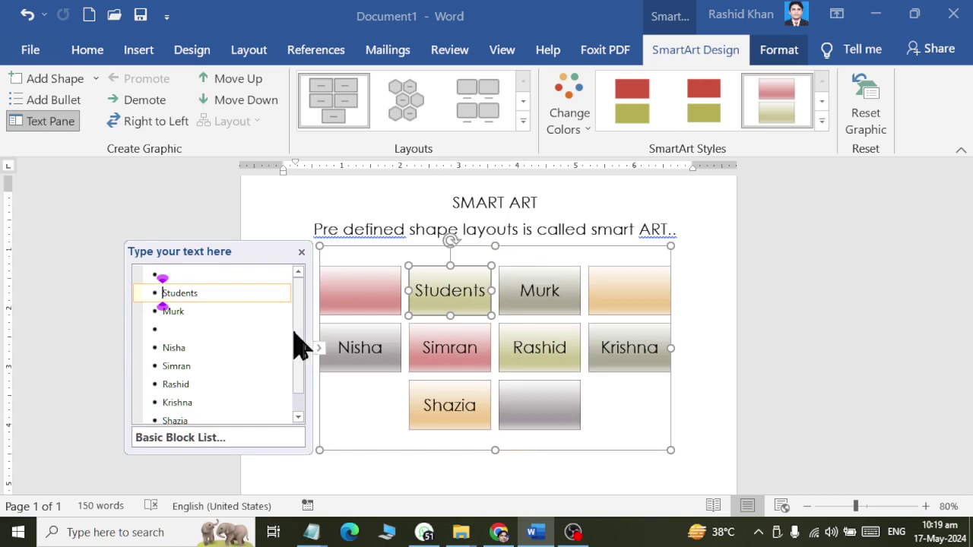
# Step: Delete the three blank items again
pyautogui.click(195, 273)
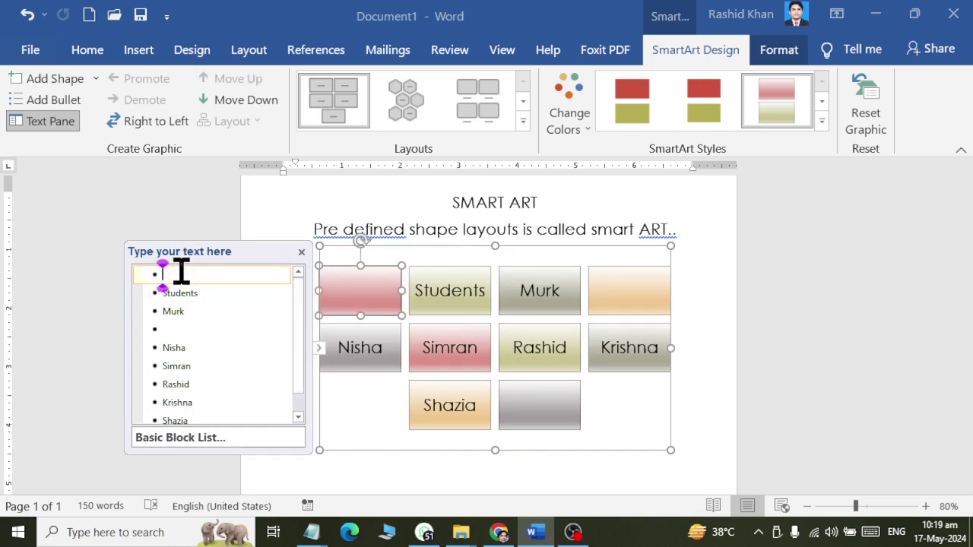
pyautogui.press('Delete')
pyautogui.click(179, 314)
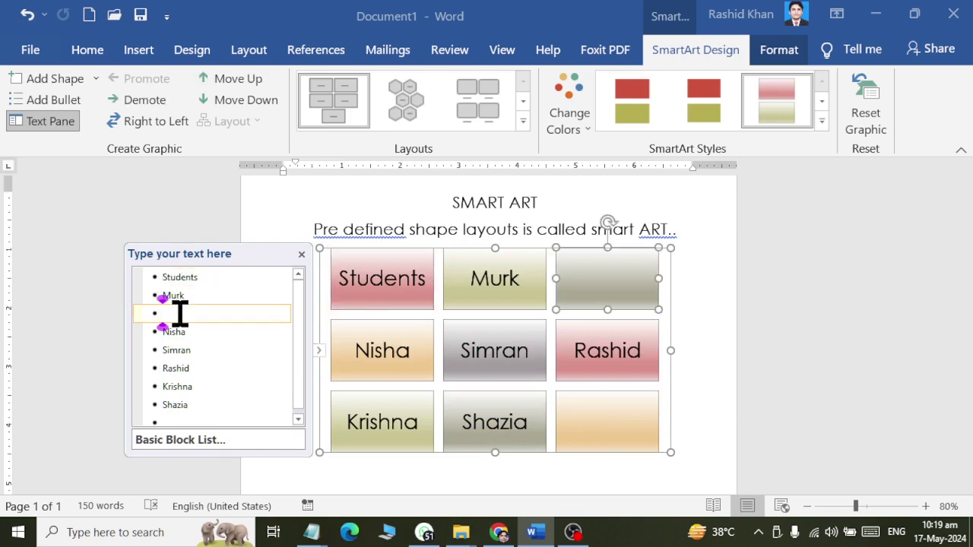
pyautogui.press('Delete')
pyautogui.click(208, 385)
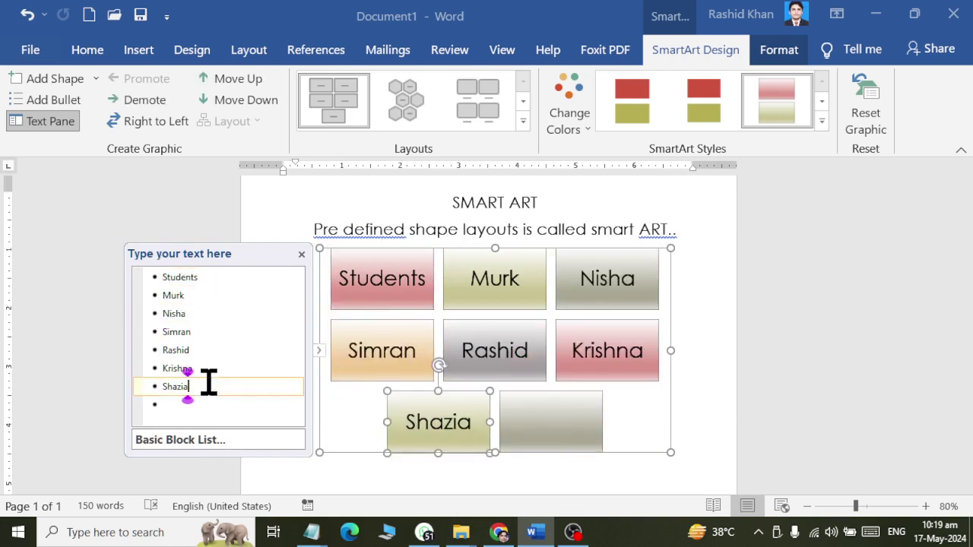
pyautogui.press('Delete')
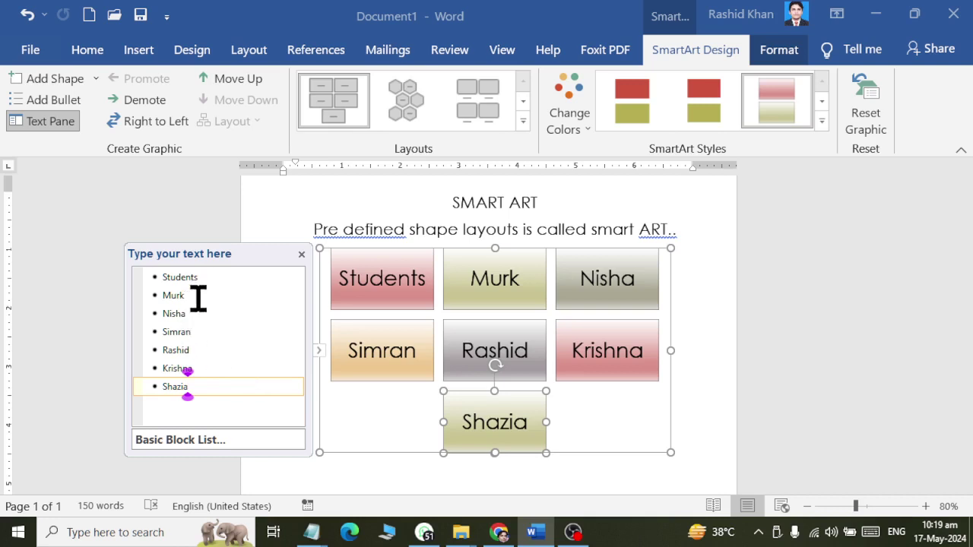
# Step: Demote Murk, Nisha and Simran to sub-points under Students
pyautogui.click(165, 297)
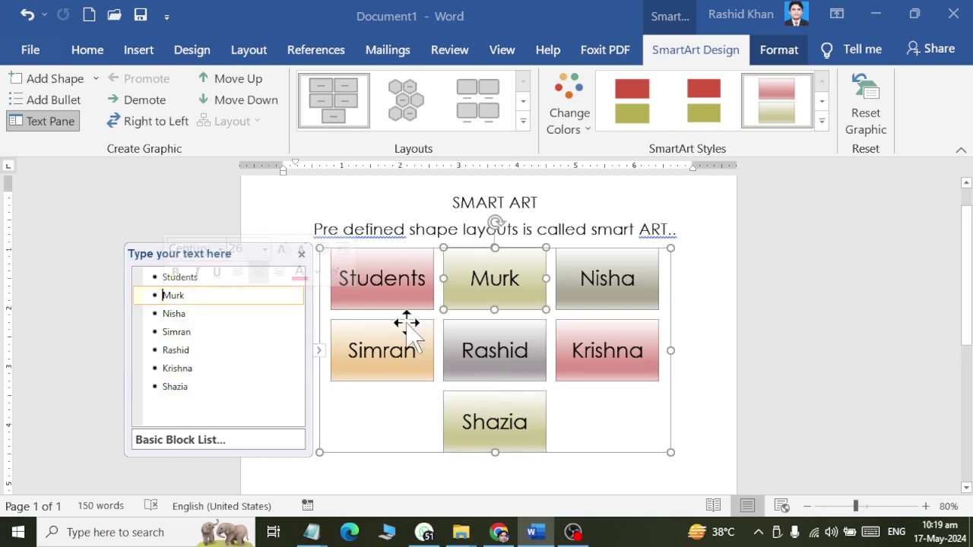
pyautogui.press('Tab')
pyautogui.click(159, 315)
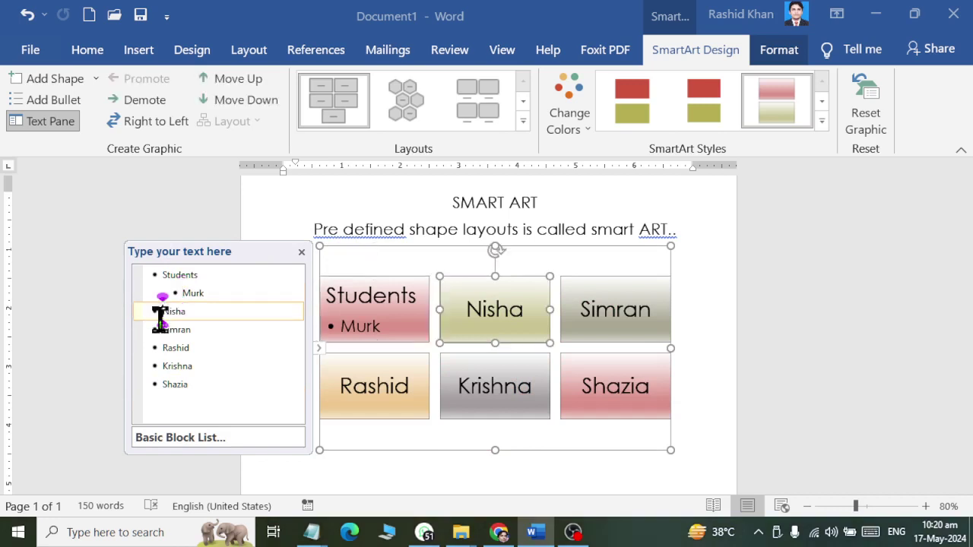
pyautogui.press('Tab')
pyautogui.click(161, 332)
pyautogui.press('Tab')
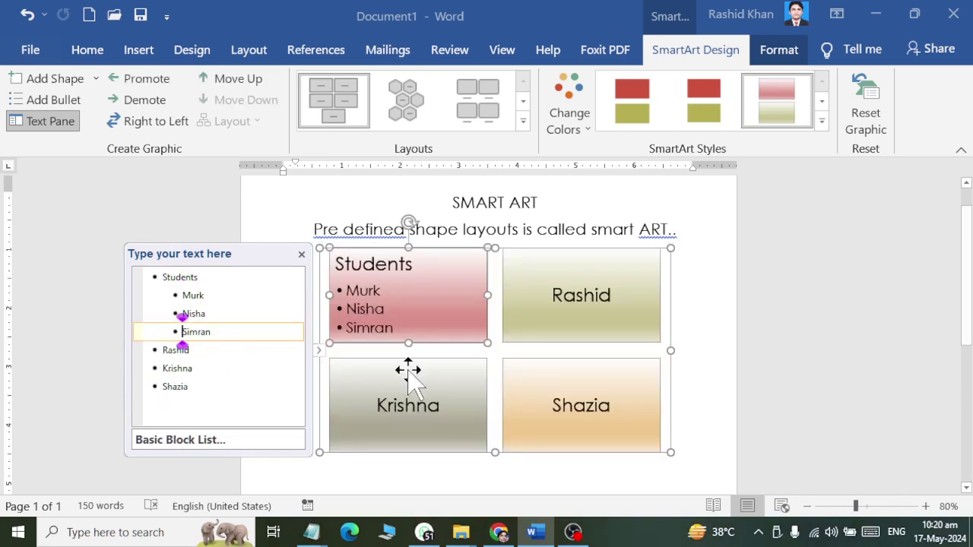
# Step: Promote Simran, Nisha and Murk back to their own boxes and close the Text Pane
pyautogui.hotkey('shift', 'Tab')
pyautogui.press('Up')
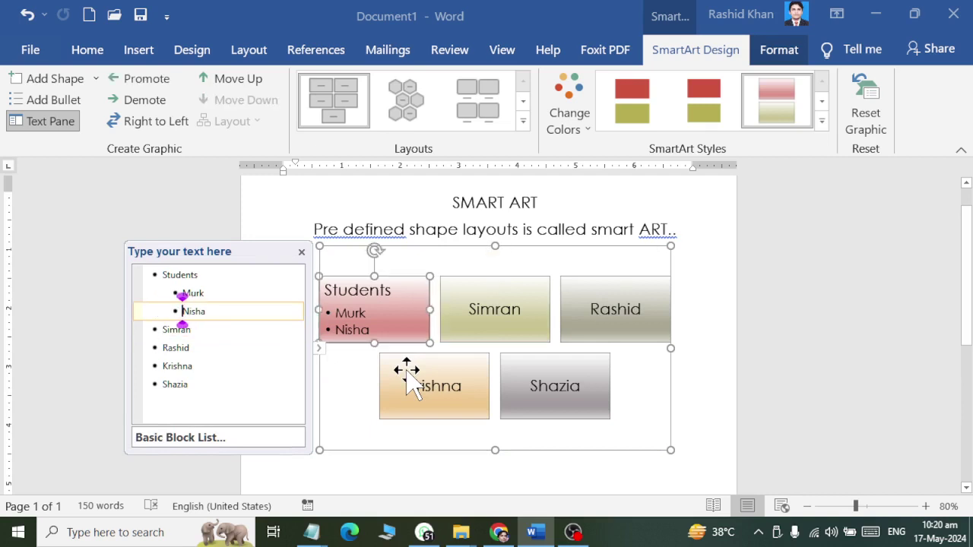
pyautogui.hotkey('shift', 'Tab')
pyautogui.press('Up')
pyautogui.hotkey('shift', 'Tab')
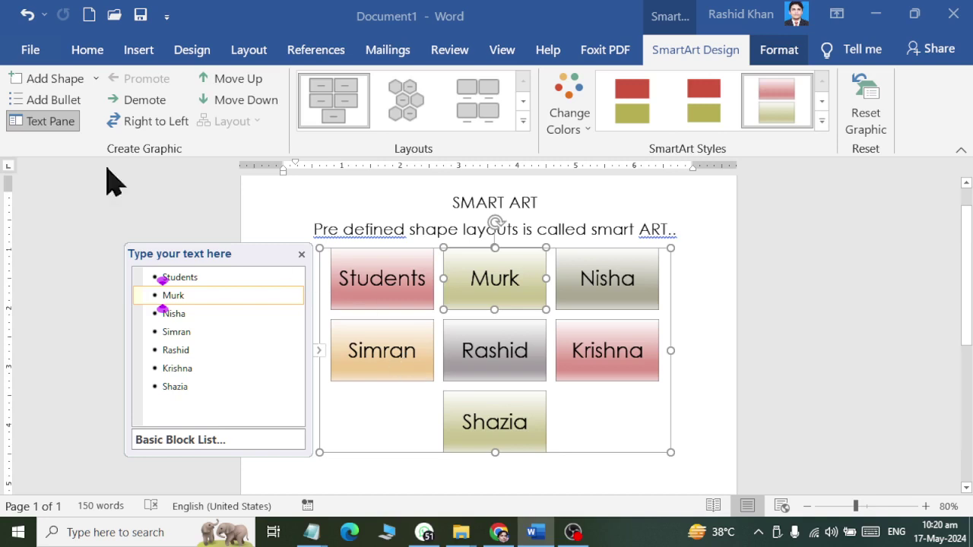
pyautogui.click(43, 121)
pyautogui.click(694, 349)
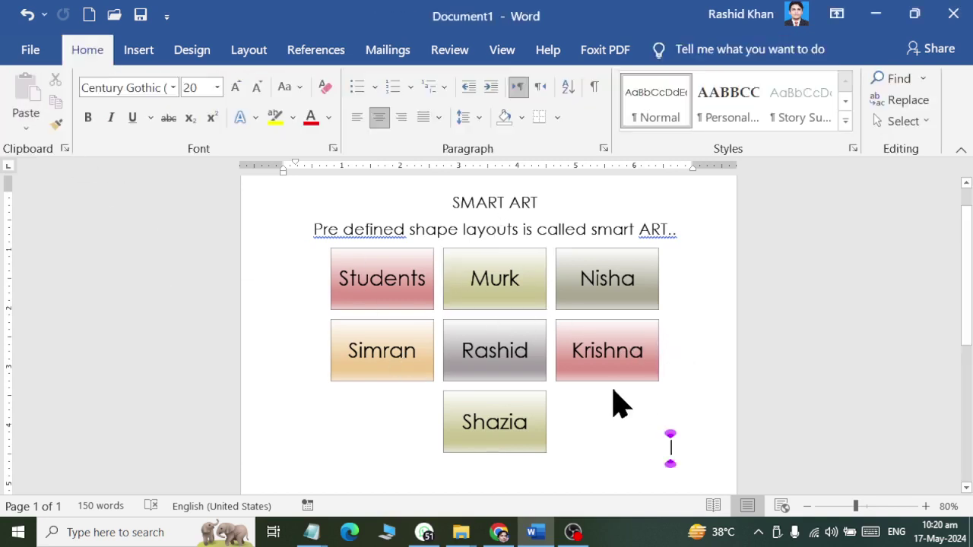
# Step: Make the student-name SmartArt graphic smaller
pyautogui.click(618, 411)
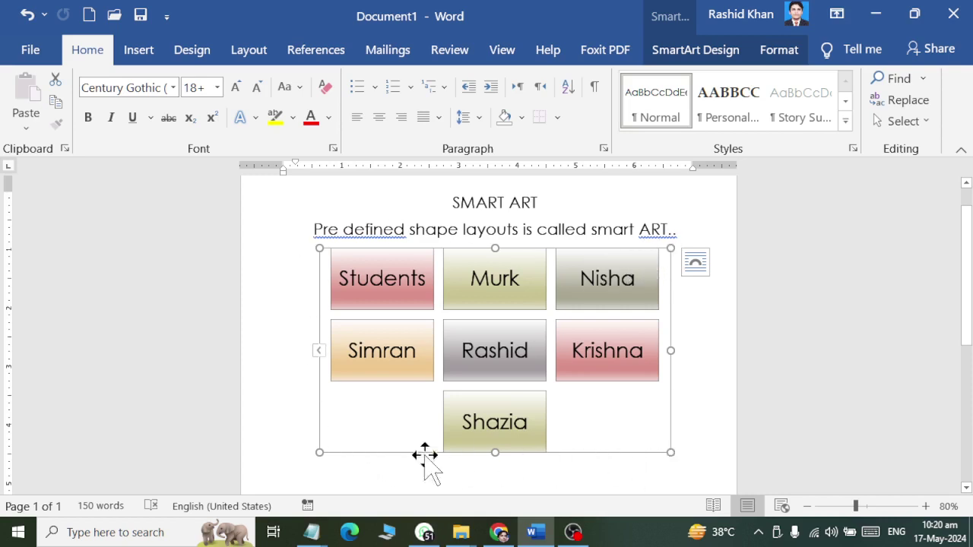
pyautogui.click(317, 352)
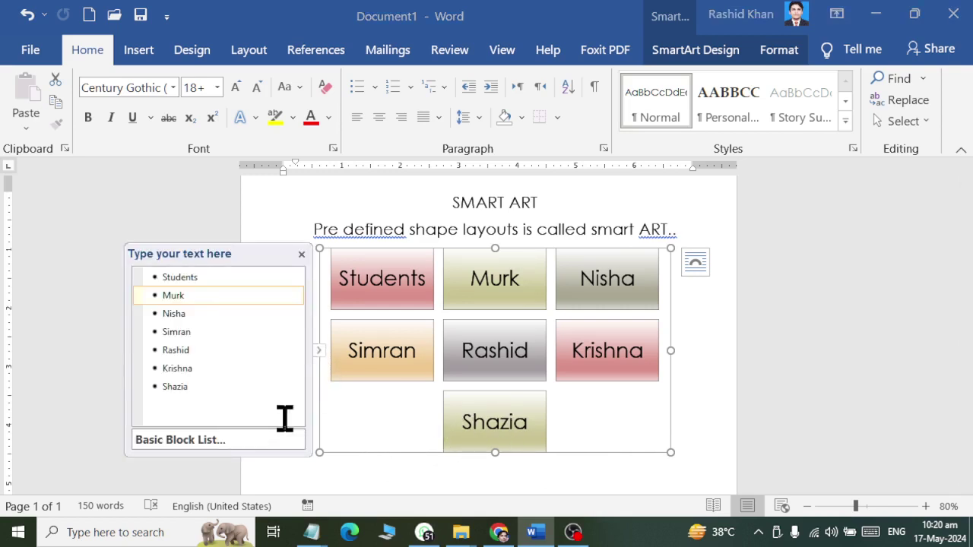
pyautogui.click(318, 354)
pyautogui.moveTo(670, 452); pyautogui.dragTo(636, 414)
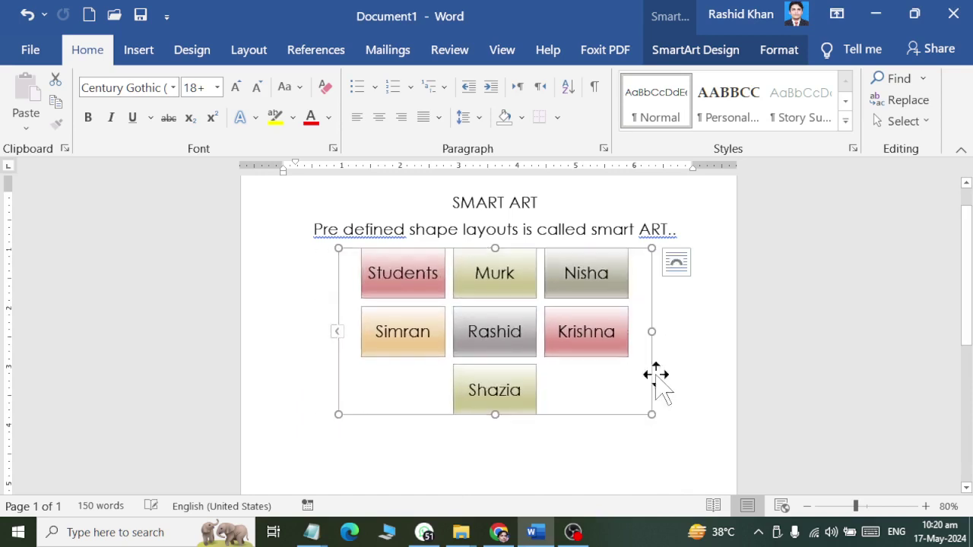
# Step: Give the SmartArt Square text wrapping and move it slightly lower on the page
pyautogui.click(686, 266)
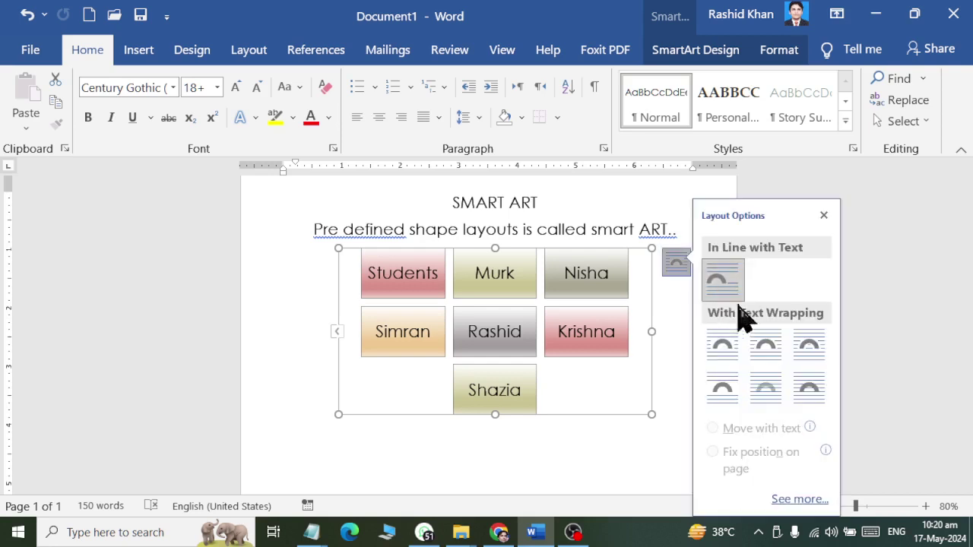
pyautogui.click(752, 358)
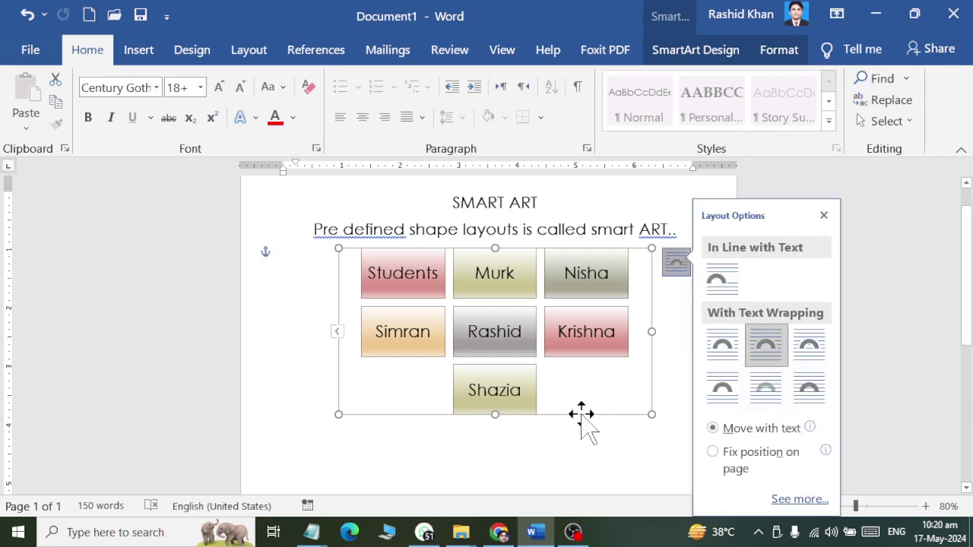
pyautogui.moveTo(582, 418)
pyautogui.mouseDown()
pyautogui.moveTo(614, 469)
pyautogui.moveTo(603, 491)
pyautogui.mouseUp()
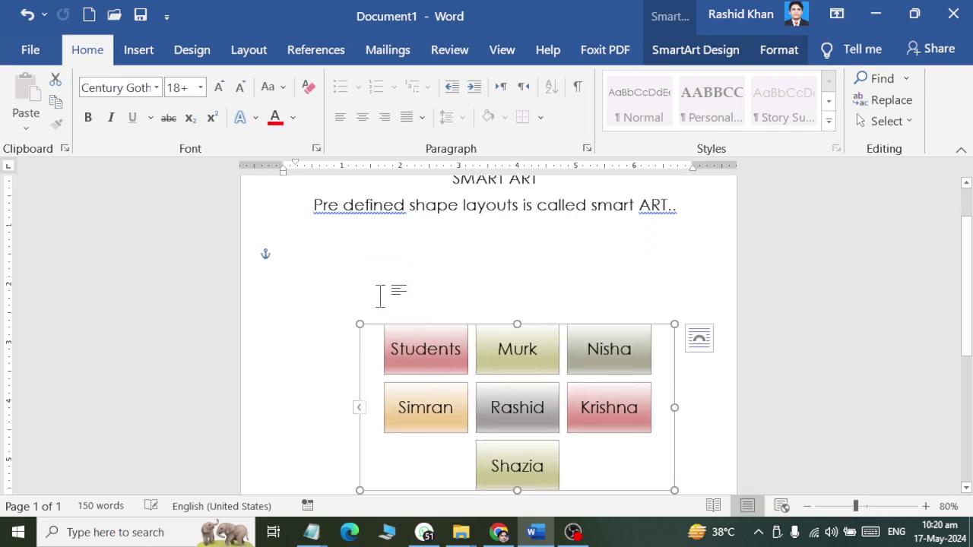
pyautogui.click(363, 279)
# Step: Insert 20 sample paragraphs with =rand(20)
pyautogui.write('=rand')
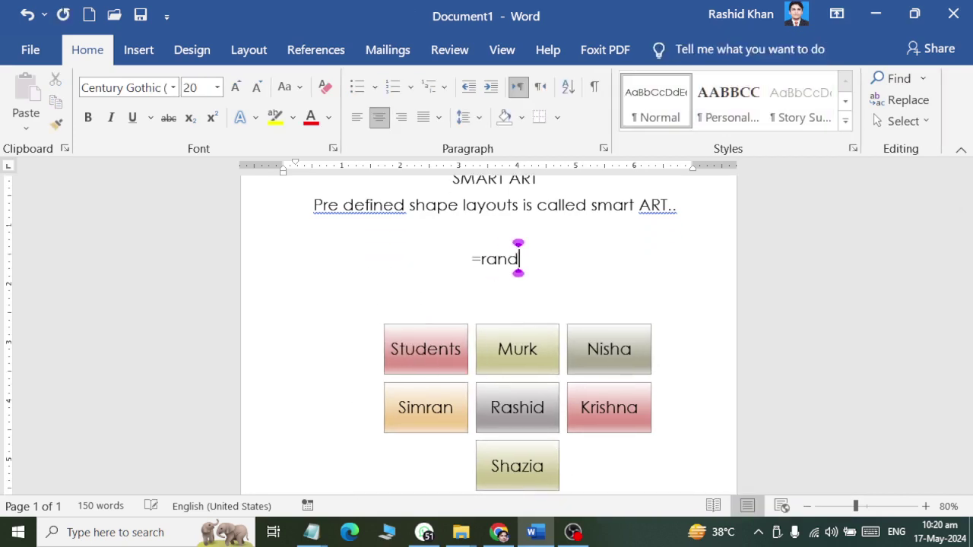
pyautogui.write('(200')
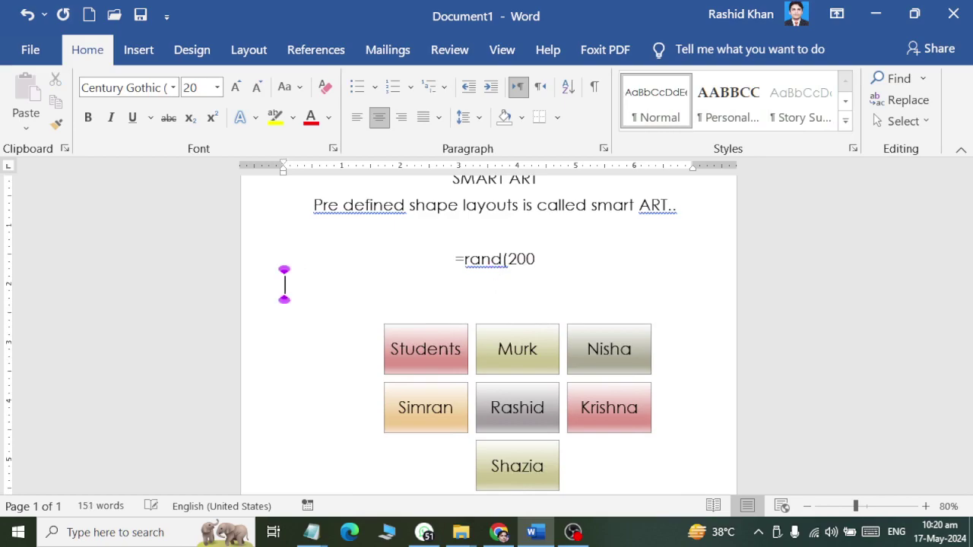
pyautogui.press('BackSpace')
pyautogui.write(')')
pyautogui.press('Return')
# Step: Move and widen the student SmartArt so it sits within the sample text
pyautogui.scroll(5, 386, 183)
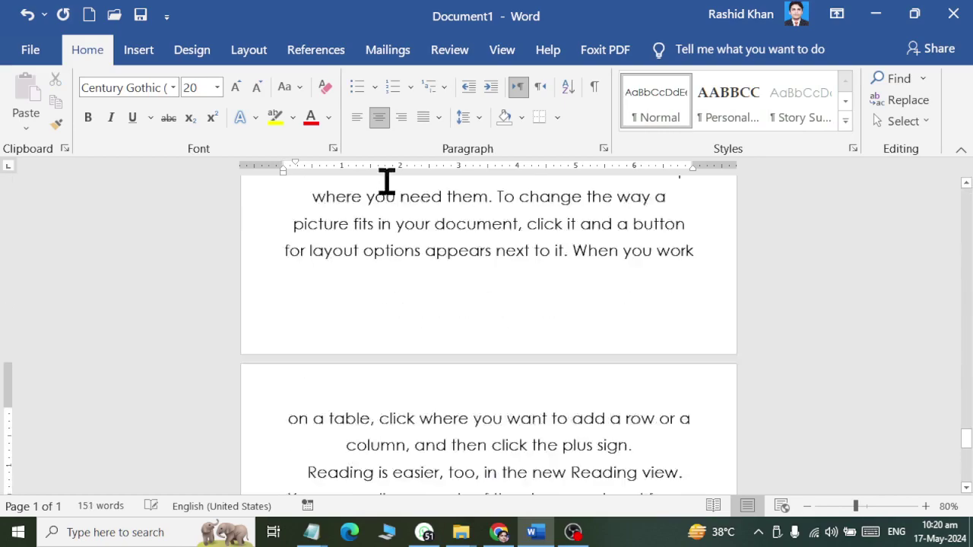
pyautogui.scroll(5, 508, 278)
pyautogui.scroll(5, 509, 275)
pyautogui.scroll(5, 509, 275)
pyautogui.scroll(5, 508, 275)
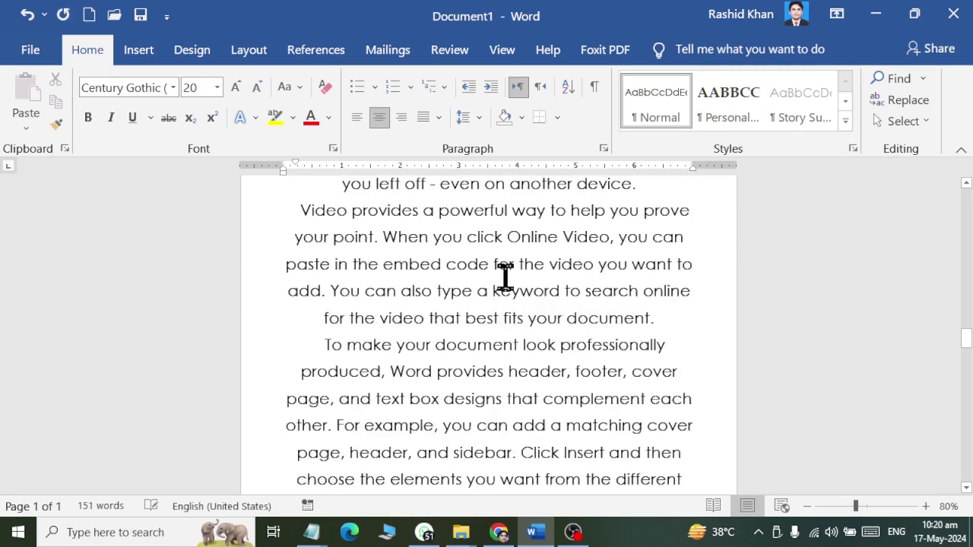
pyautogui.scroll(5, 506, 275)
pyautogui.scroll(5, 505, 275)
pyautogui.scroll(5, 503, 275)
pyautogui.scroll(5, 501, 276)
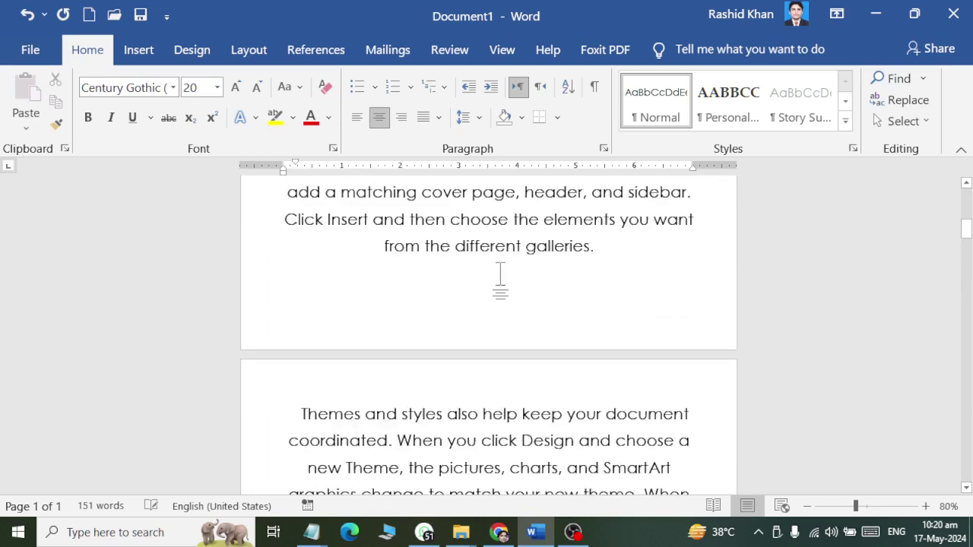
pyautogui.scroll(5, 500, 279)
pyautogui.scroll(5, 500, 274)
pyautogui.scroll(-1, 488, 282)
pyautogui.click(428, 464)
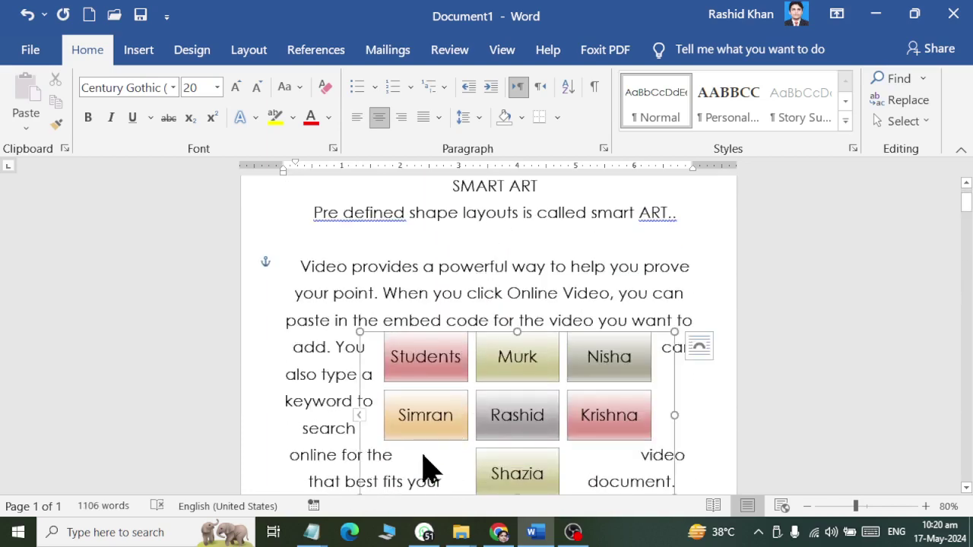
pyautogui.moveTo(375, 332)
pyautogui.mouseDown()
pyautogui.moveTo(382, 293)
pyautogui.moveTo(420, 267)
pyautogui.mouseUp()
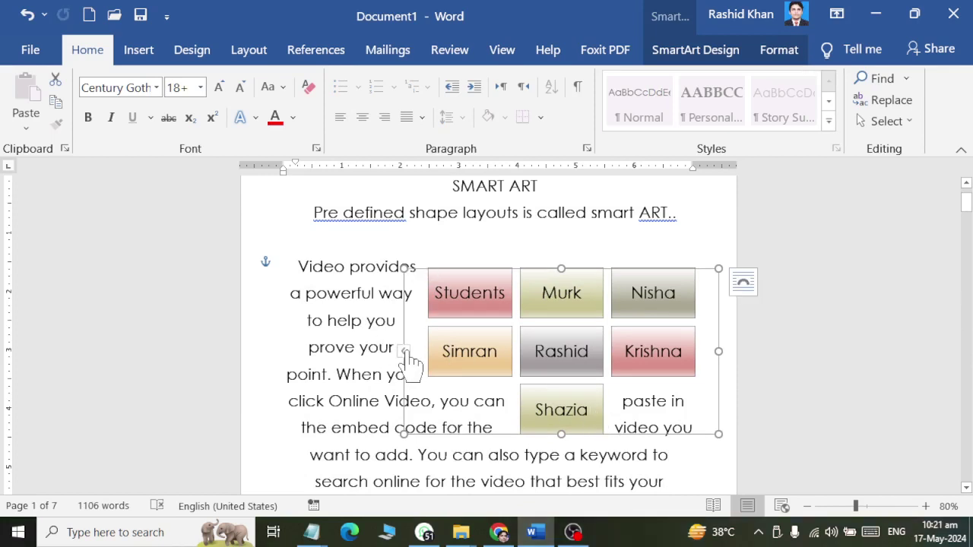
pyautogui.moveTo(718, 351)
pyautogui.mouseDown()
pyautogui.moveTo(773, 354)
pyautogui.moveTo(758, 355)
pyautogui.mouseUp()
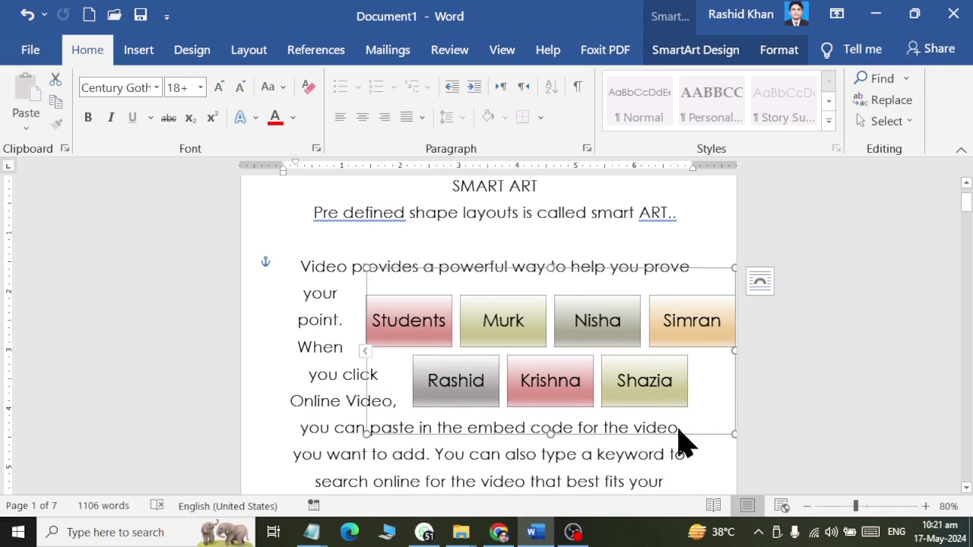
pyautogui.moveTo(682, 439)
pyautogui.mouseDown()
pyautogui.moveTo(606, 455)
pyautogui.moveTo(528, 409)
pyautogui.moveTo(484, 408)
pyautogui.moveTo(675, 466)
pyautogui.mouseUp()
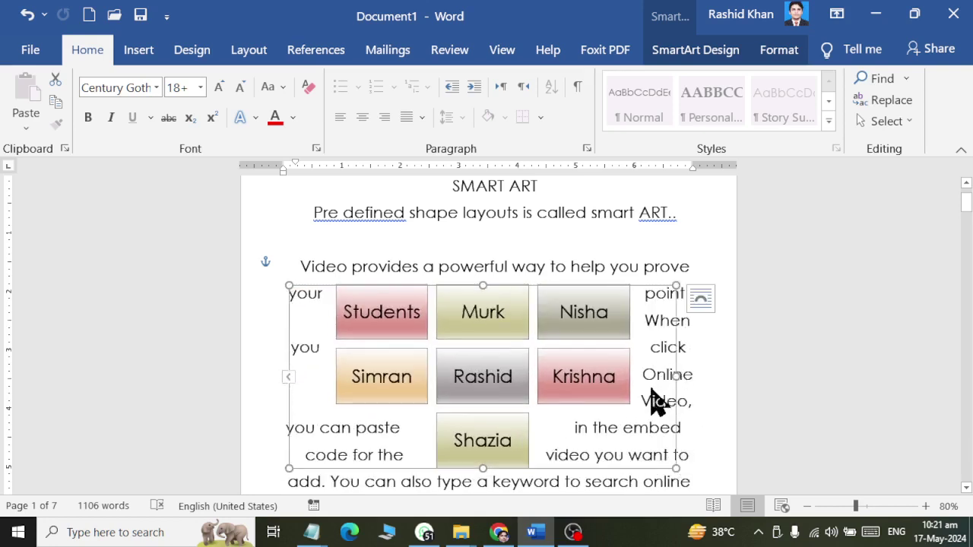
# Step: Switch the SmartArt to a picture-and-caption layout from SmartArt Design Layouts
pyautogui.click(704, 53)
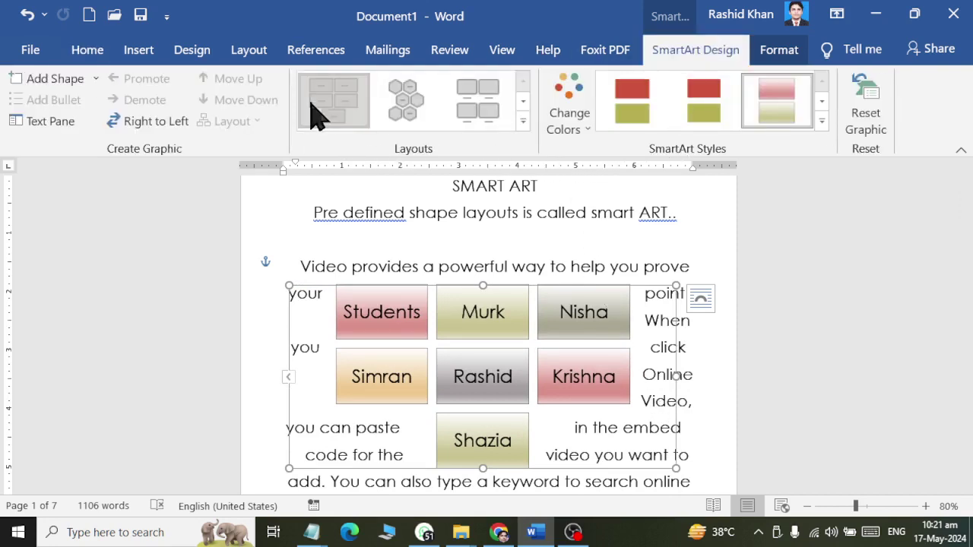
pyautogui.click(523, 120)
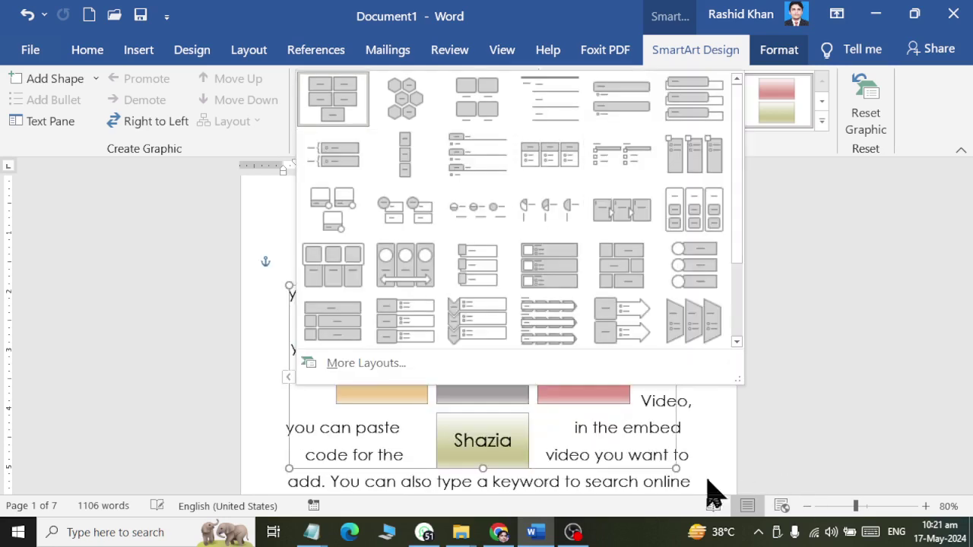
pyautogui.click(477, 118)
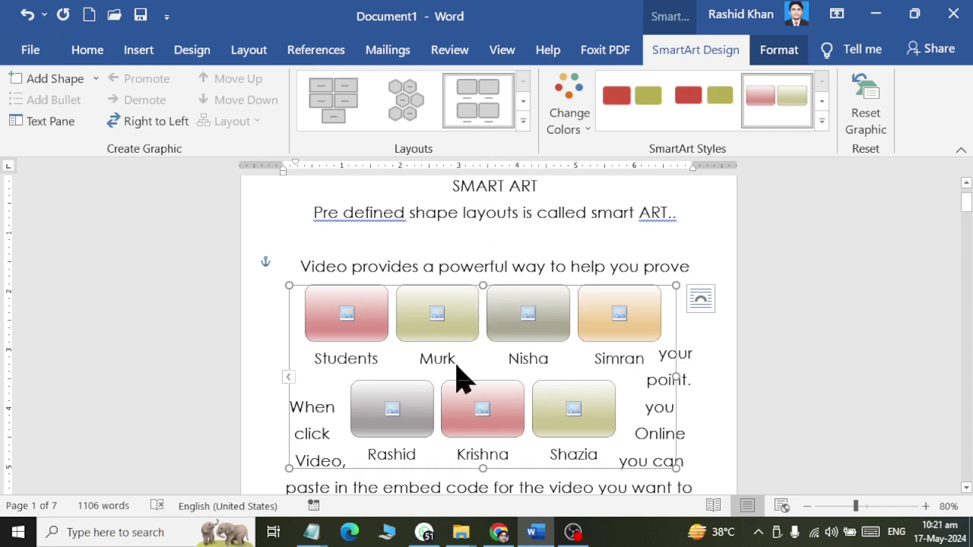
pyautogui.click(289, 379)
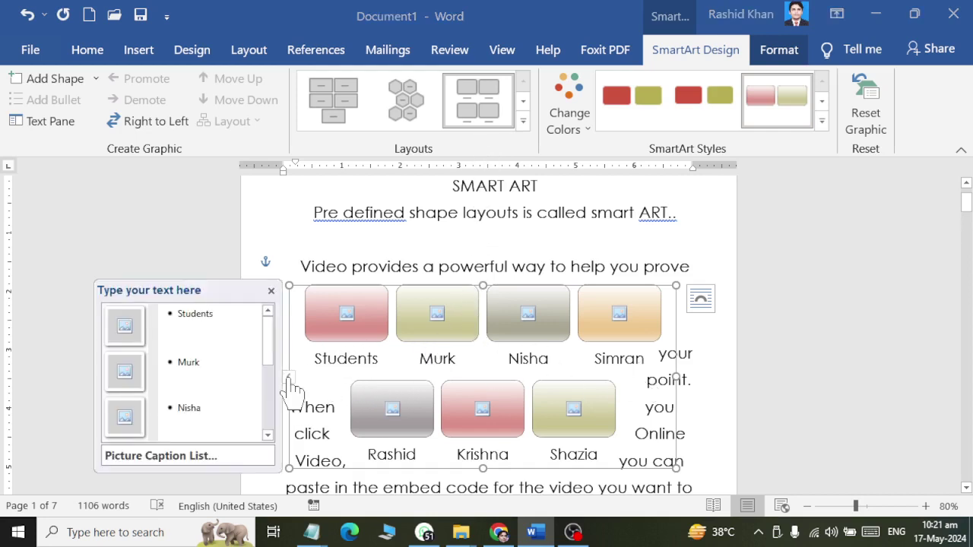
pyautogui.press('Escape')
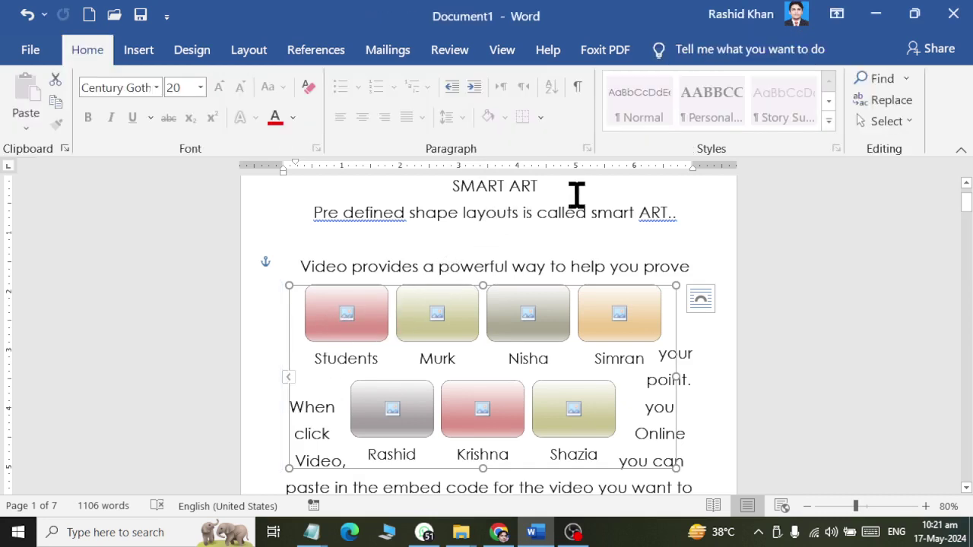
# Step: Insert the Sindh Exam photo from Documents > latest into the Students picture placeholder
pyautogui.click(348, 316)
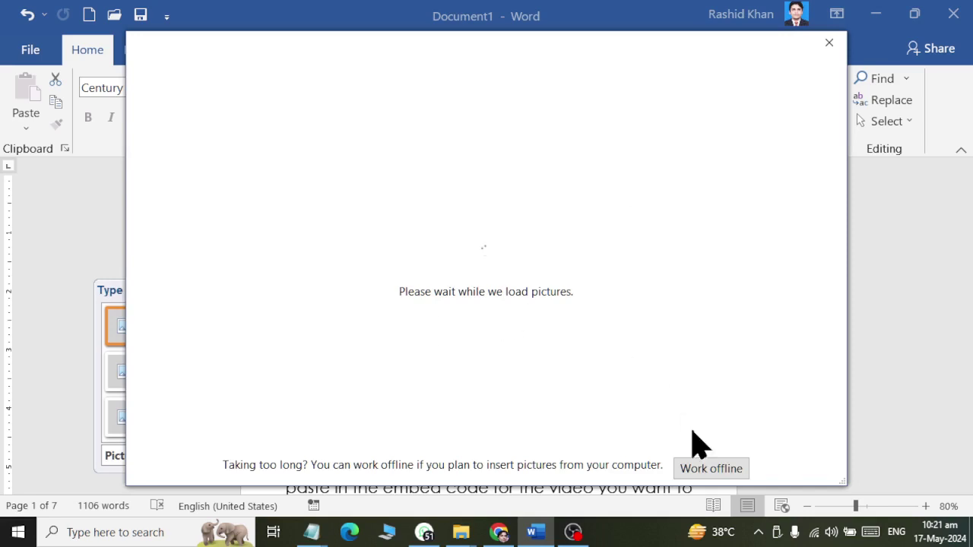
pyautogui.click(477, 295)
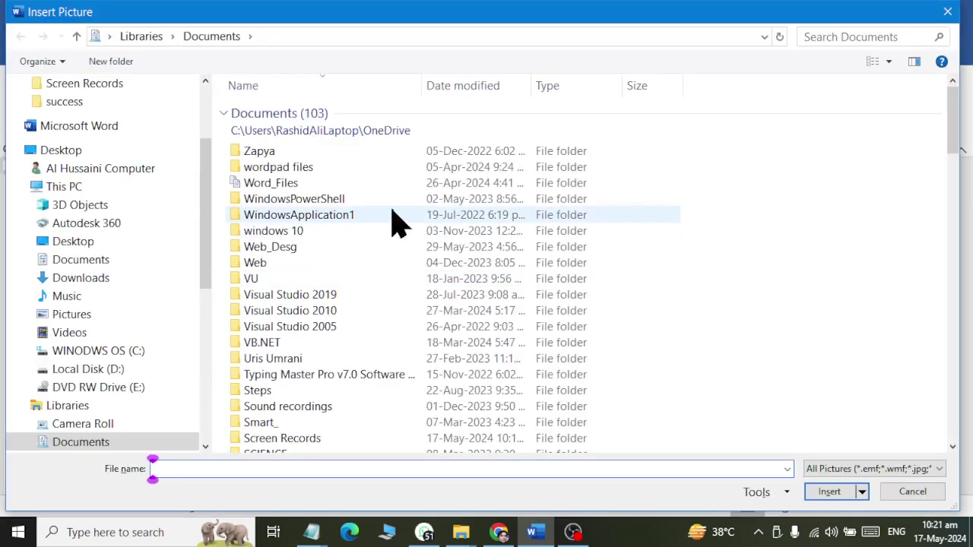
pyautogui.click(90, 259)
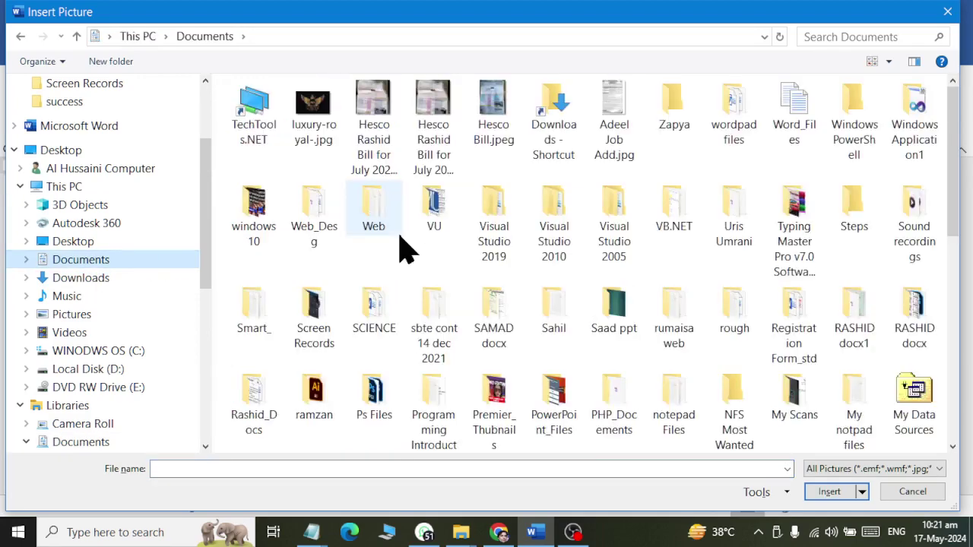
pyautogui.click(400, 234)
pyautogui.write('latest')
pyautogui.press('Return')
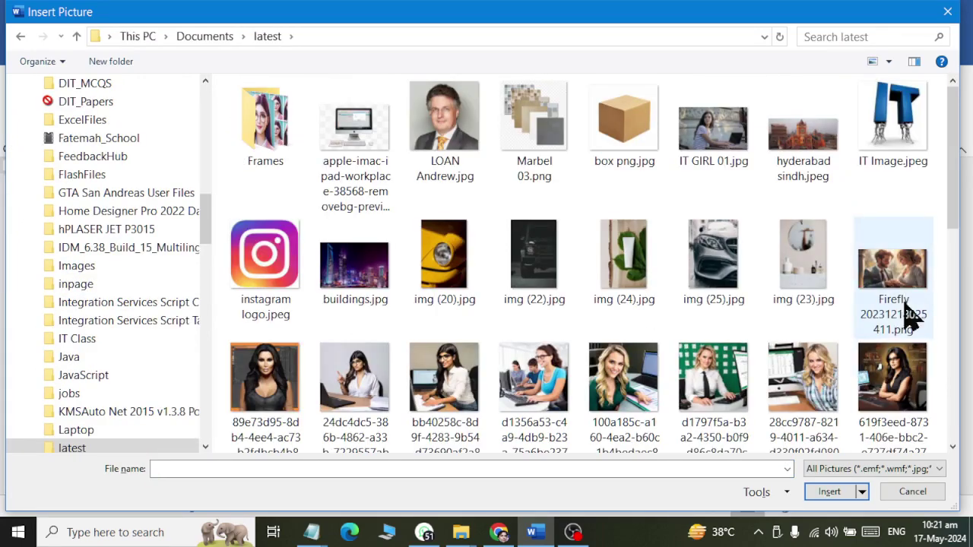
pyautogui.scroll(-3, 950, 228)
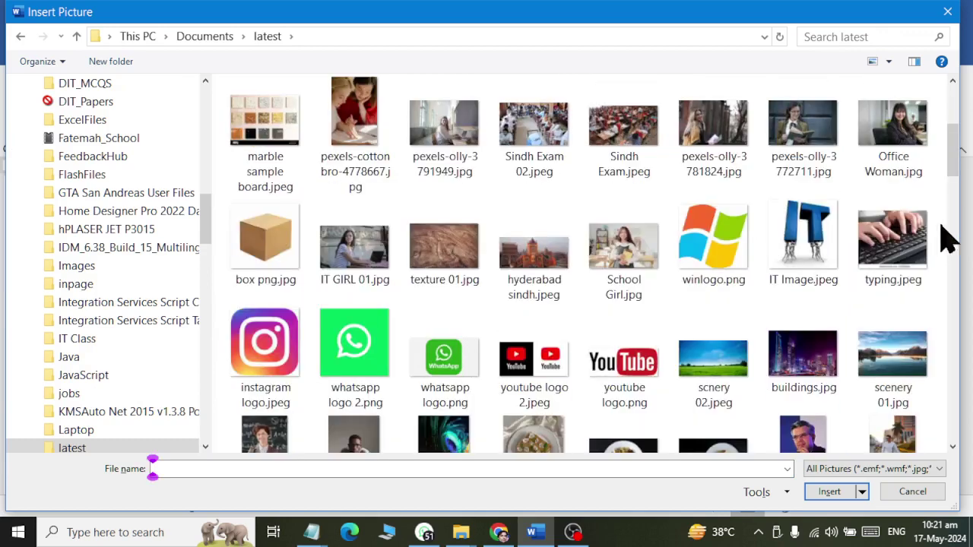
pyautogui.doubleClick(643, 144)
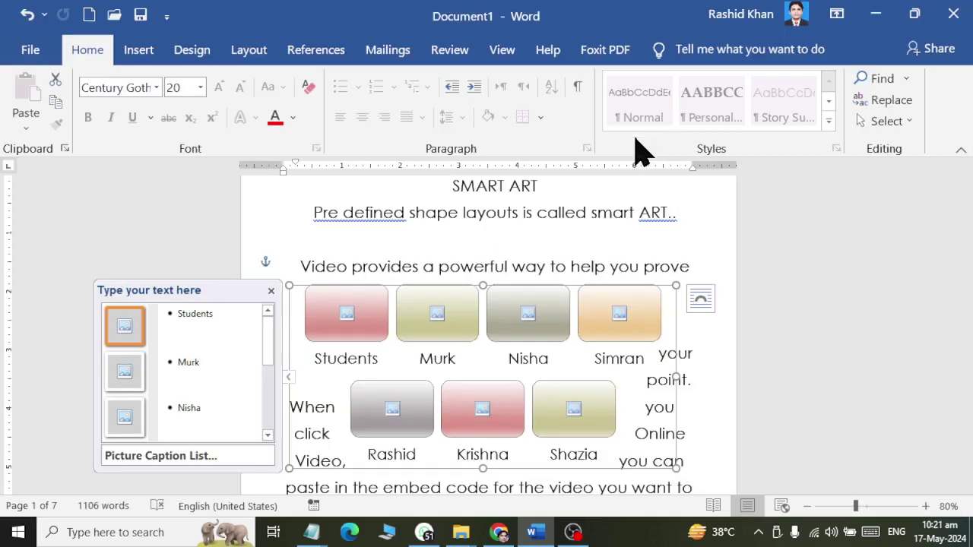
# Step: Insert a photo from the latest folder into Murk's picture placeholder
pyautogui.click(438, 318)
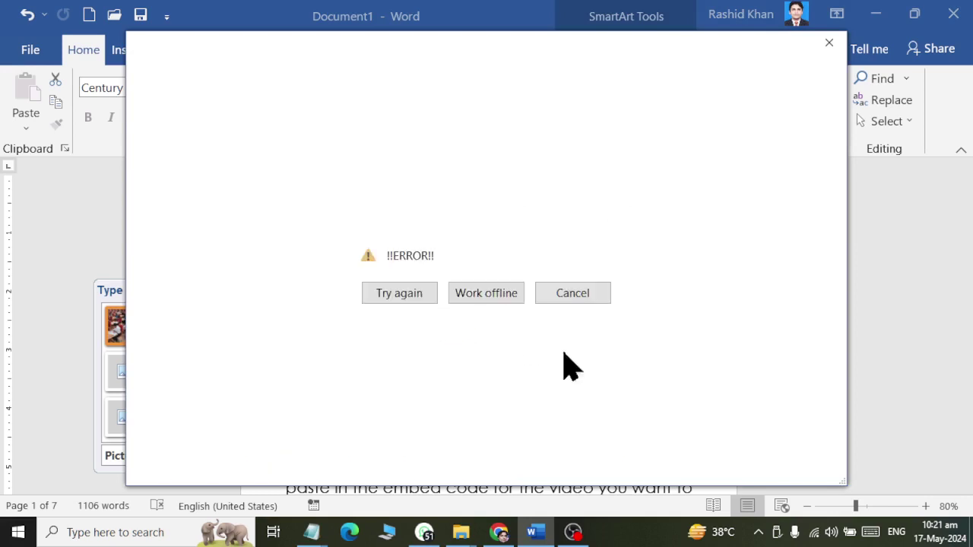
pyautogui.click(475, 298)
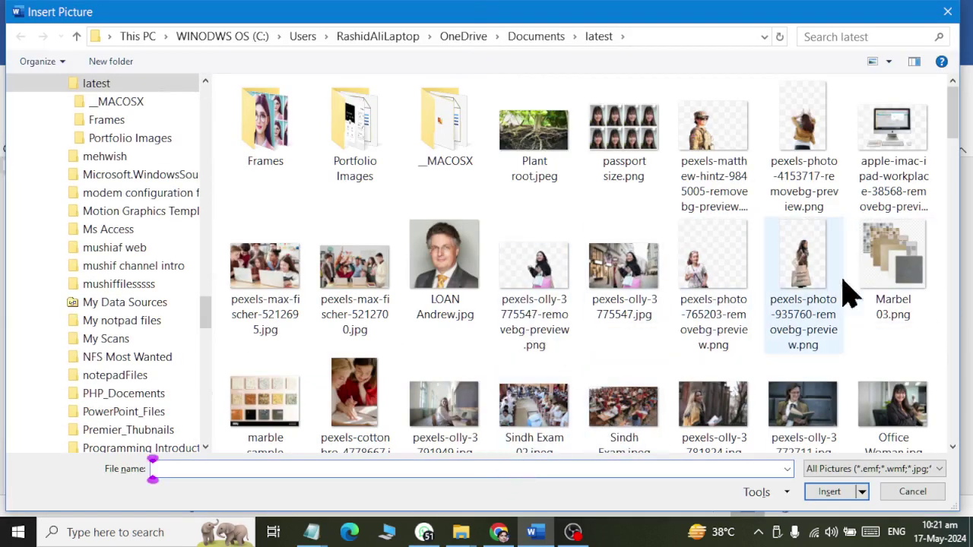
pyautogui.doubleClick(709, 268)
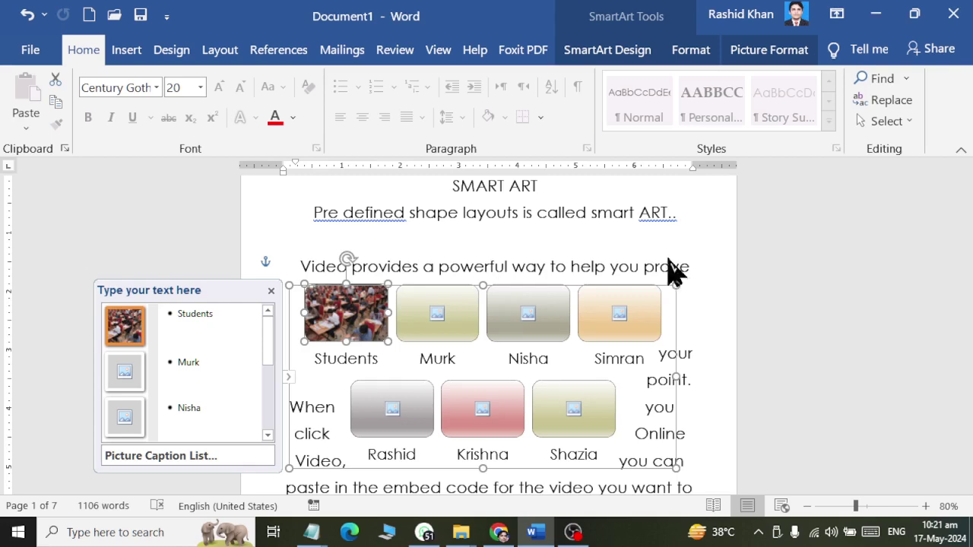
# Step: Insert the girl-drawing photo into Nisha's picture placeholder
pyautogui.click(528, 315)
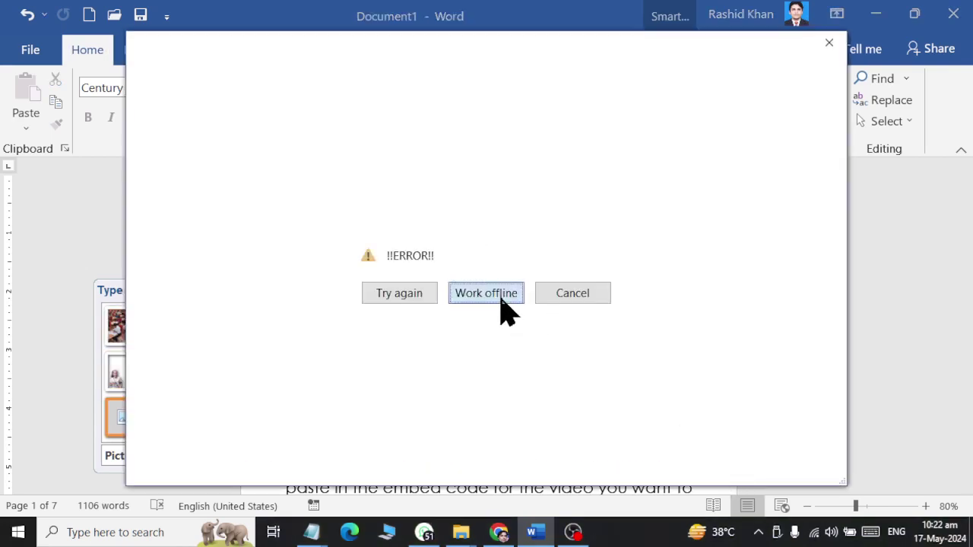
pyautogui.click(487, 293)
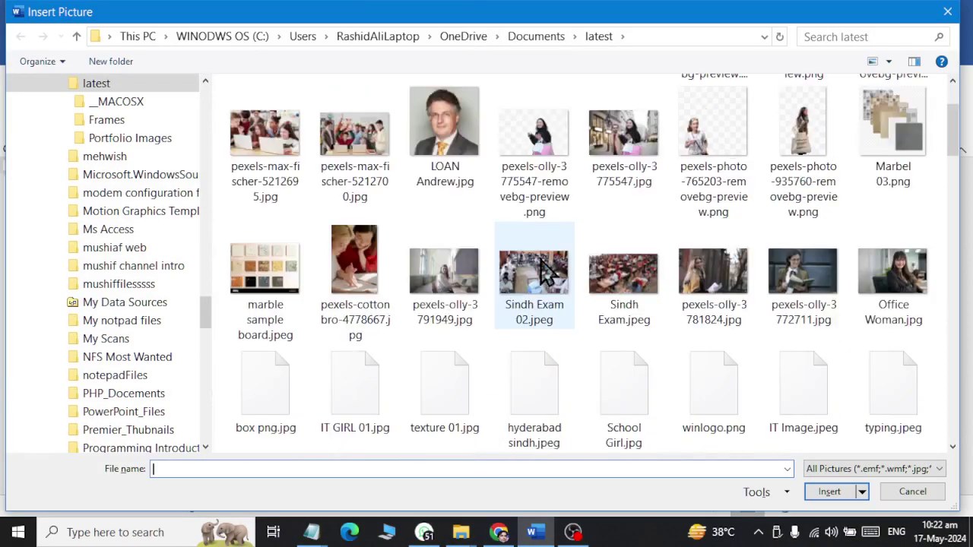
pyautogui.scroll(-3, 546, 270)
pyautogui.scroll(2, 426, 274)
pyautogui.scroll(3, 443, 286)
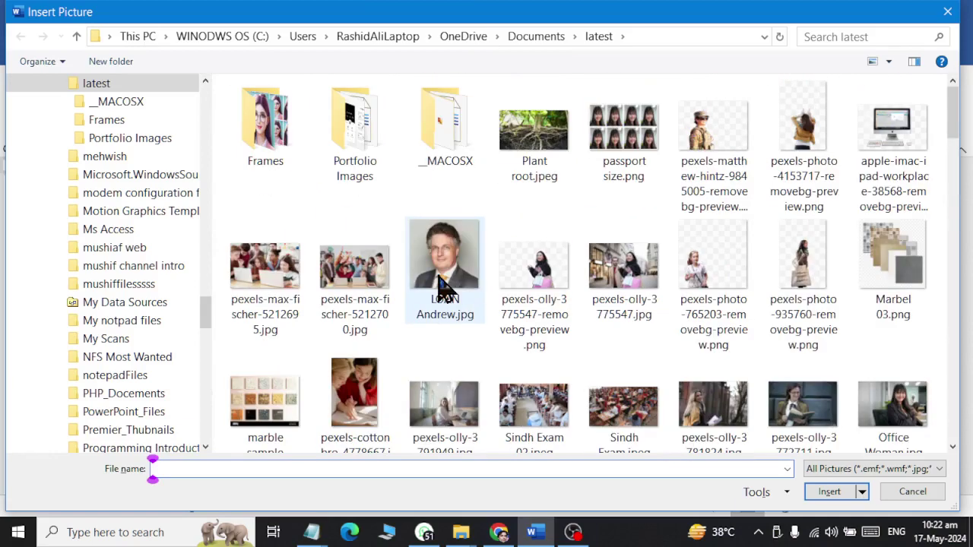
pyautogui.doubleClick(355, 391)
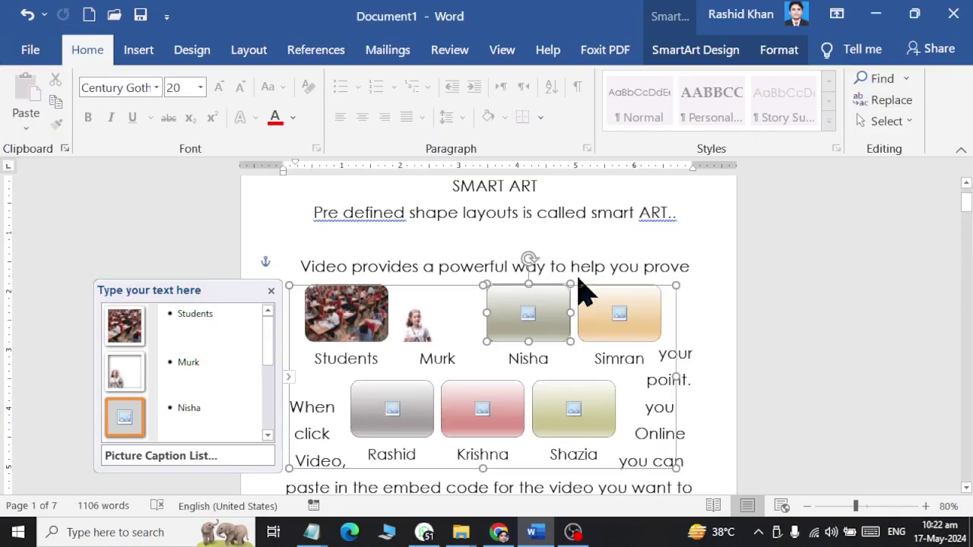
# Step: Dismiss the picture error and insert the d1797f5a blonde-woman portrait into Simran's placeholder
pyautogui.click(619, 323)
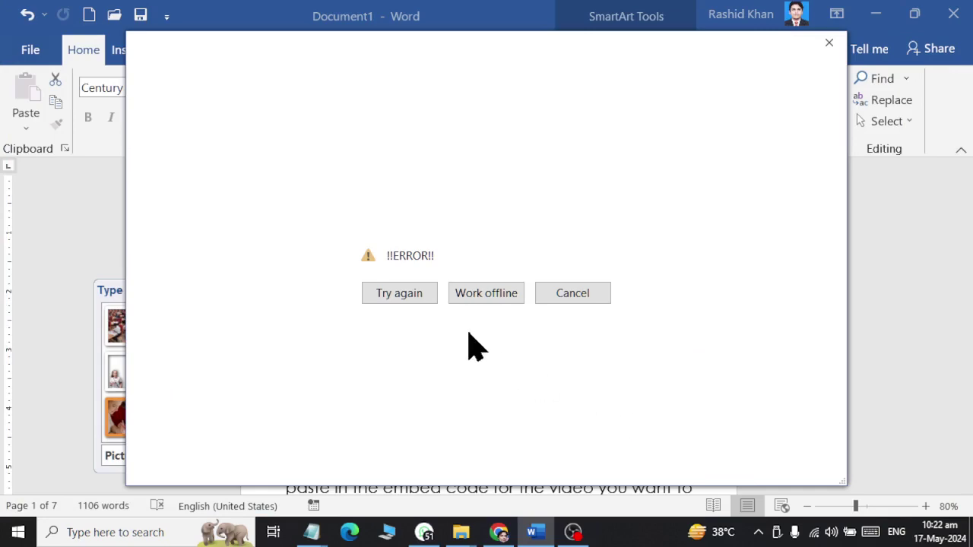
pyautogui.click(486, 295)
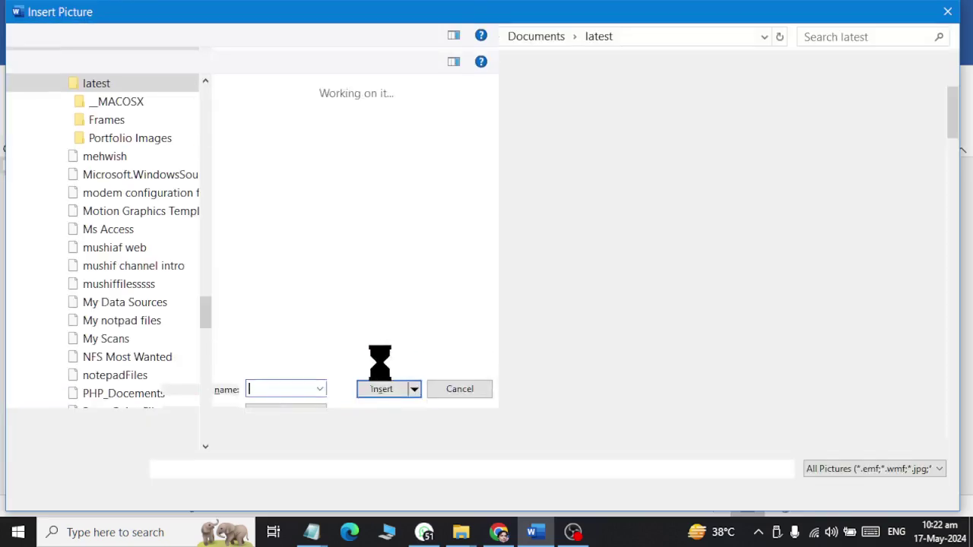
pyautogui.scroll(-5, 562, 304)
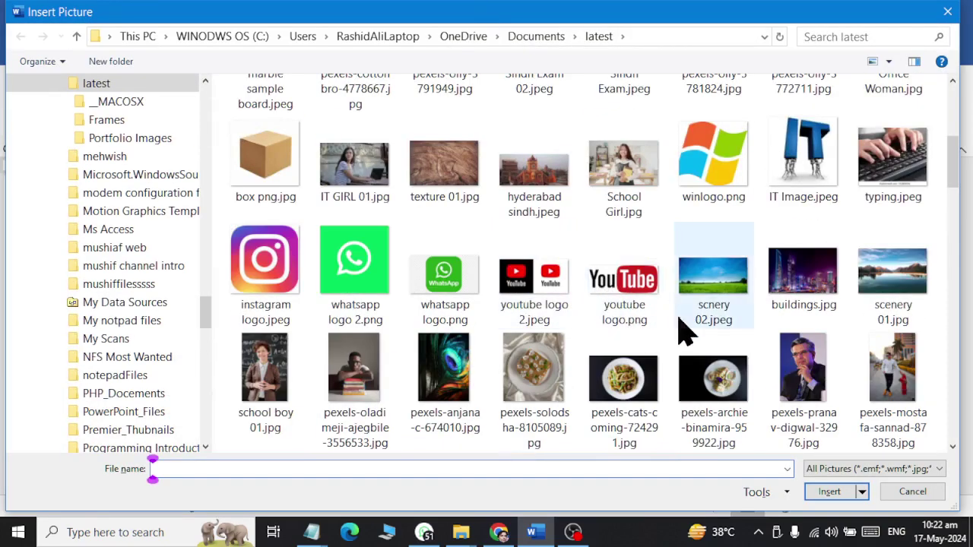
pyautogui.scroll(-5, 679, 335)
pyautogui.scroll(-4, 680, 327)
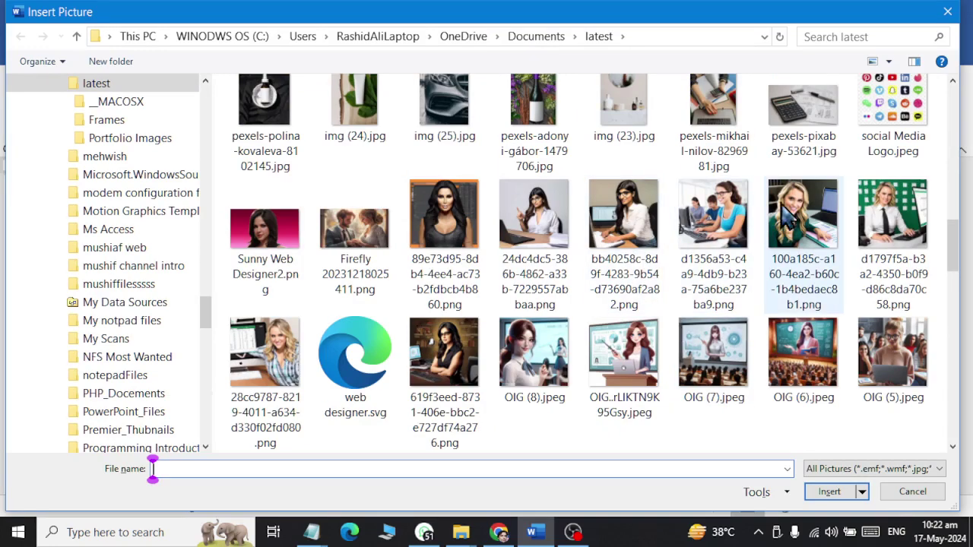
pyautogui.doubleClick(881, 217)
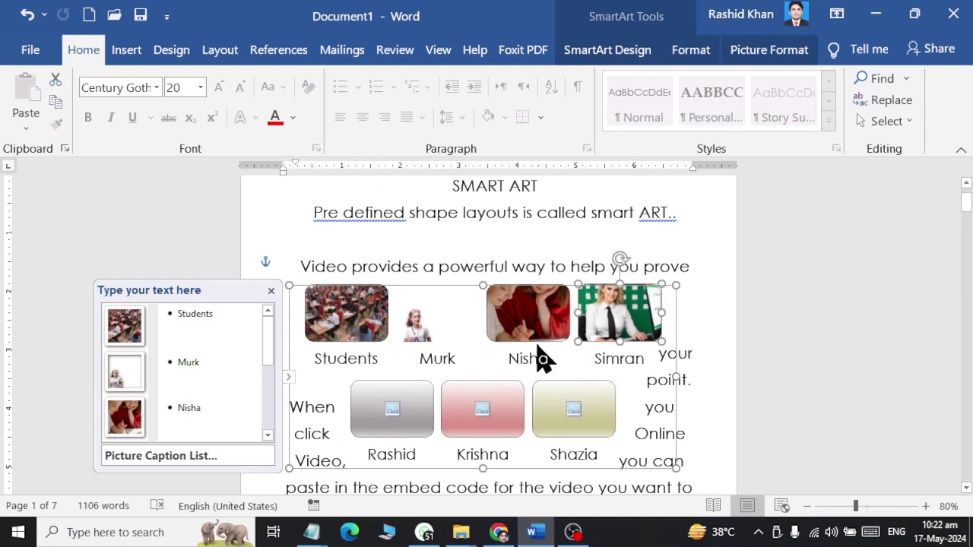
pyautogui.click(527, 318)
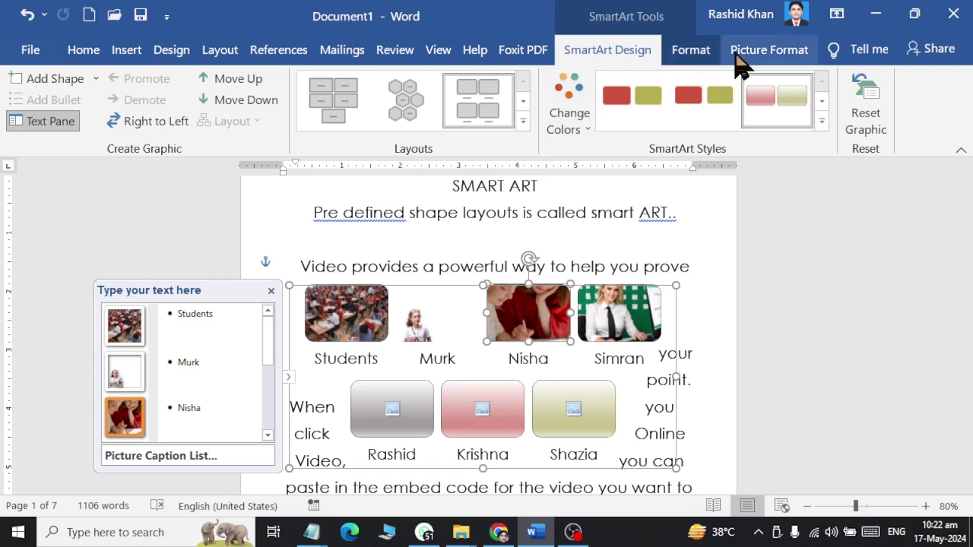
# Step: Replace Nisha's picture with Sunny Web Designer2.png using Shape Fill > Picture
pyautogui.click(693, 55)
pyautogui.click(405, 80)
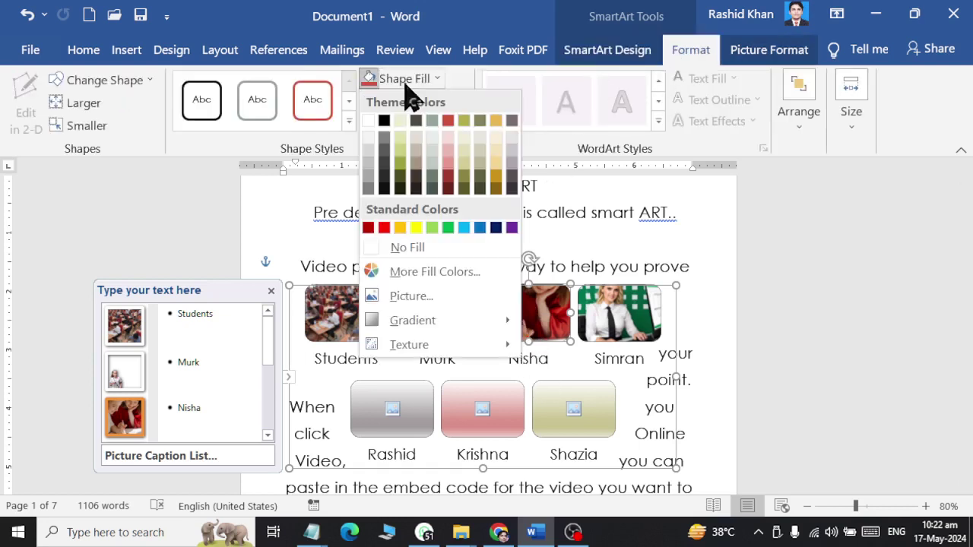
pyautogui.click(401, 296)
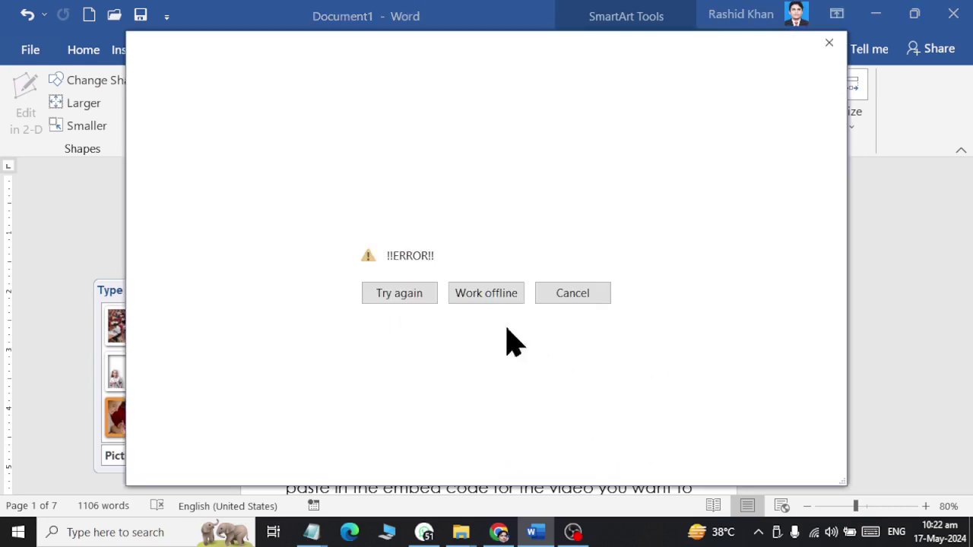
pyautogui.click(486, 291)
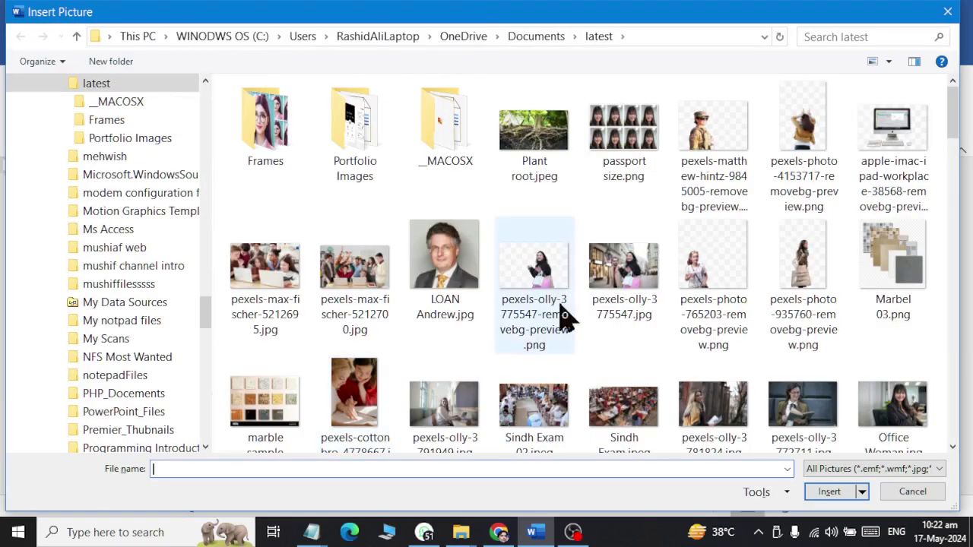
pyautogui.moveTo(958, 163); pyautogui.dragTo(951, 247)
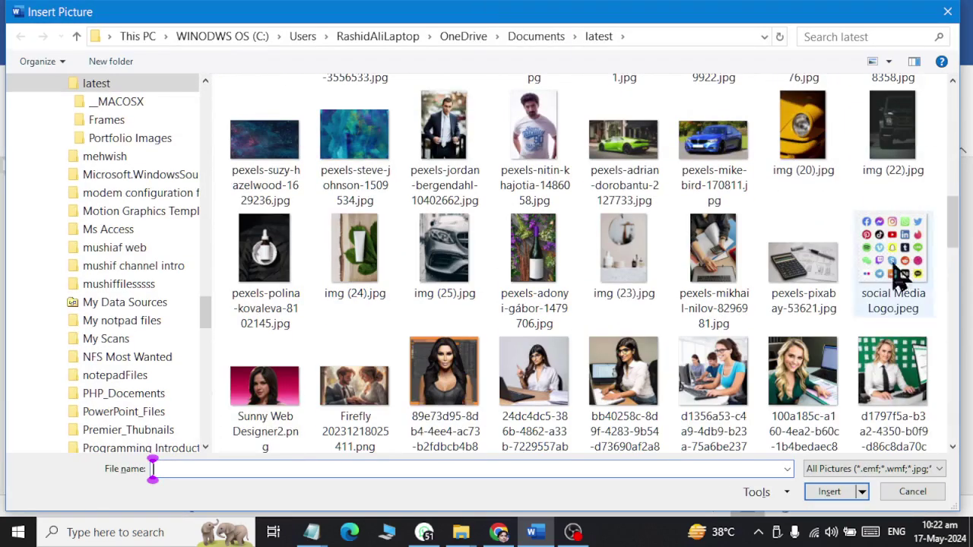
pyautogui.click(260, 389)
pyautogui.doubleClick(260, 389)
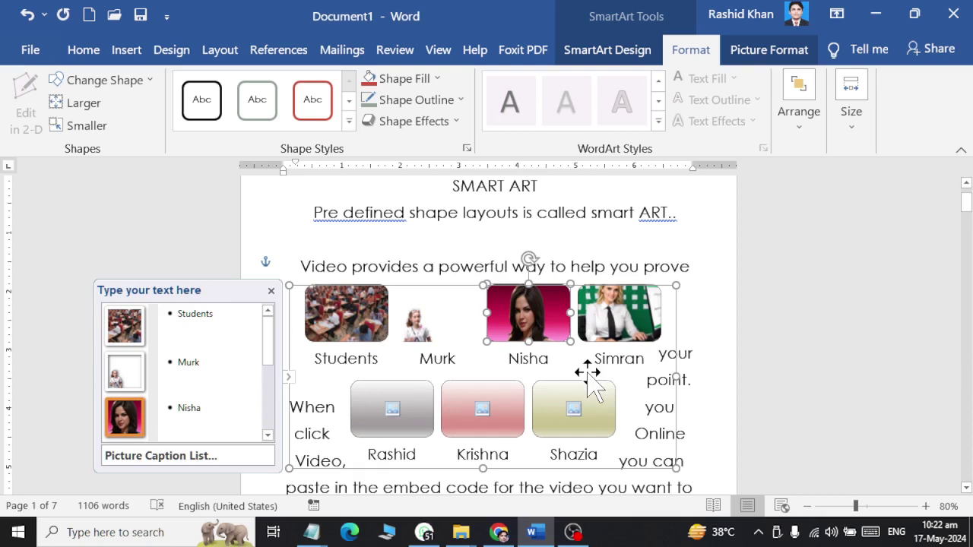
# Step: Try Continuous Picture List, then Vertical Picture List, and stretch the SmartArt taller
pyautogui.click(614, 59)
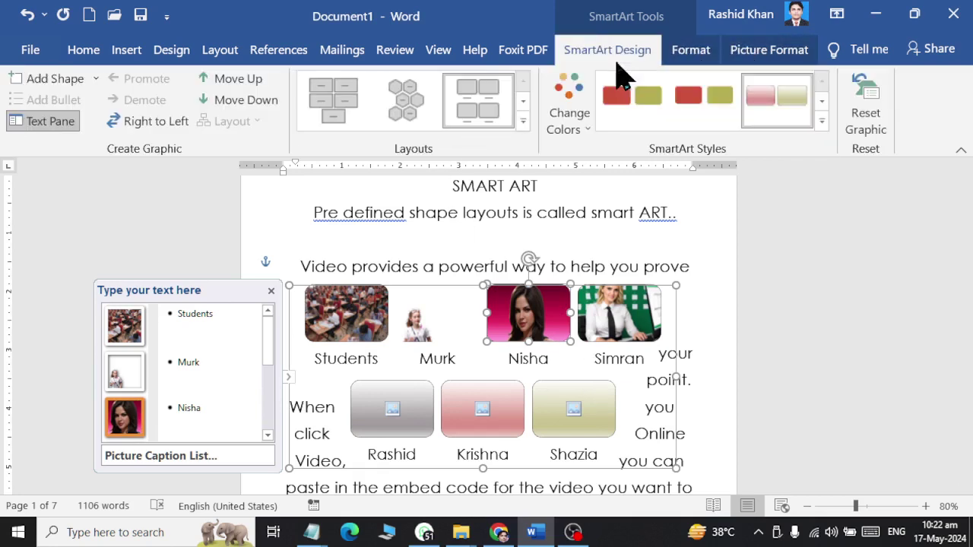
pyautogui.click(523, 121)
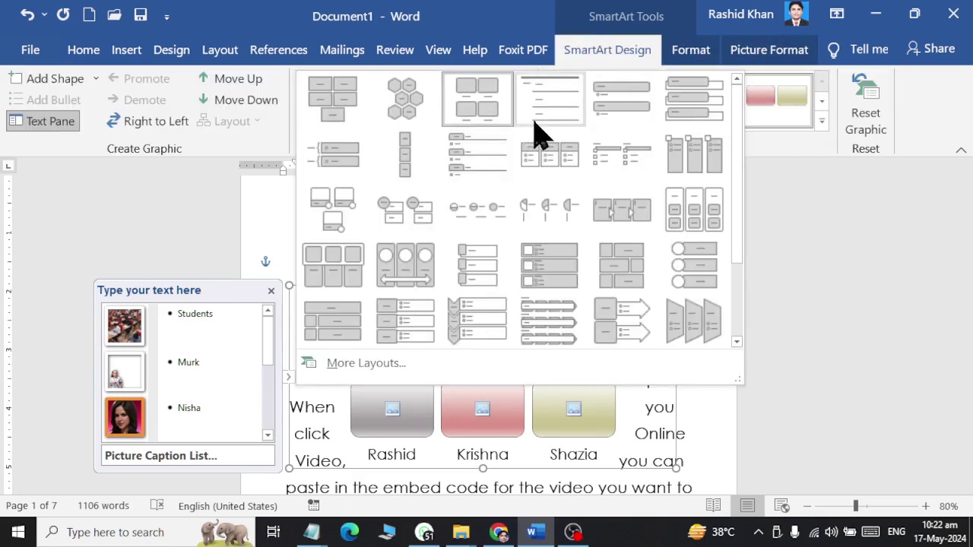
pyautogui.click(402, 282)
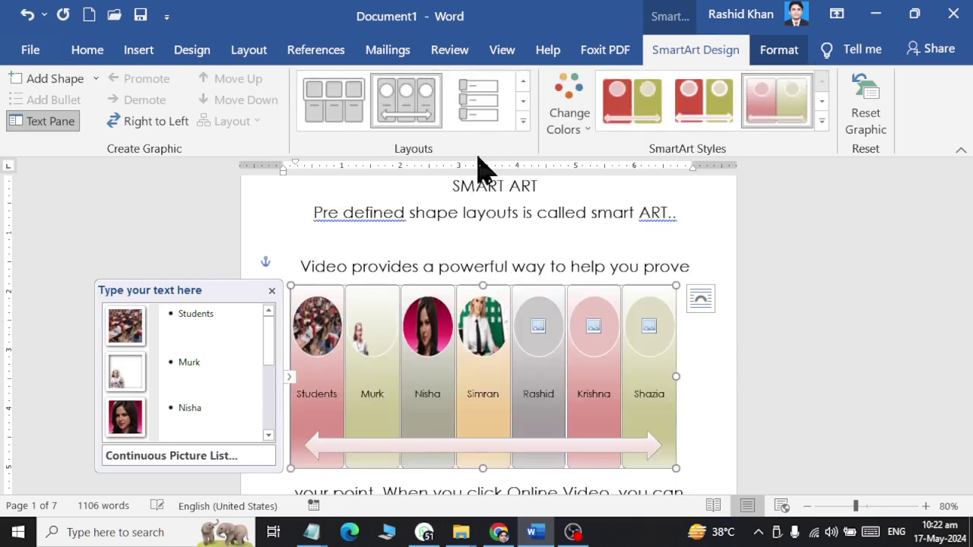
pyautogui.click(523, 121)
pyautogui.click(532, 185)
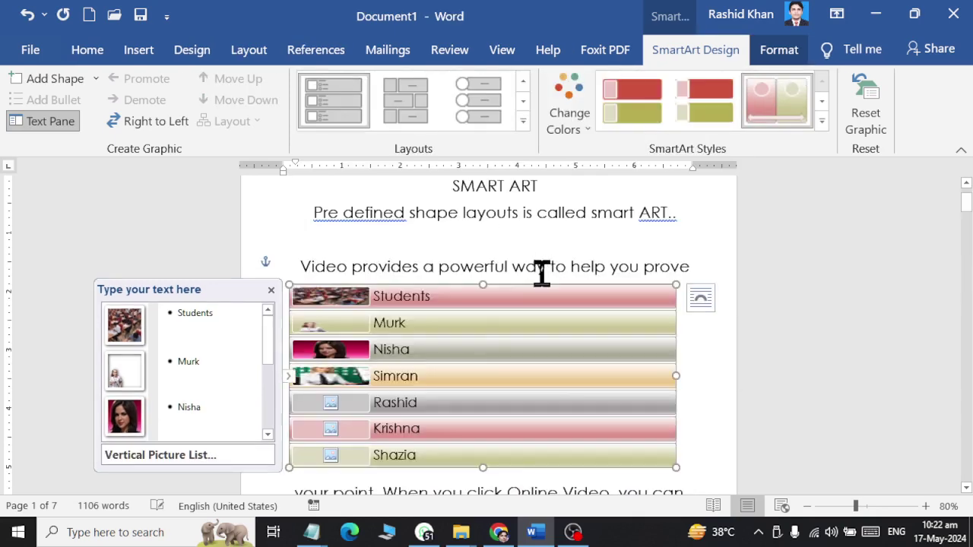
pyautogui.scroll(-3, 472, 342)
pyautogui.moveTo(484, 354); pyautogui.dragTo(480, 484)
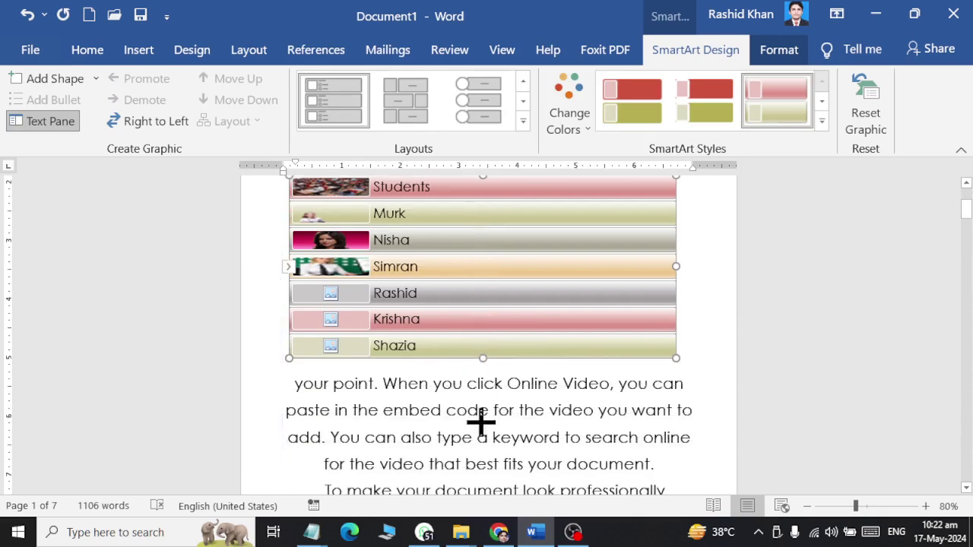
pyautogui.moveTo(481, 448); pyautogui.dragTo(485, 434)
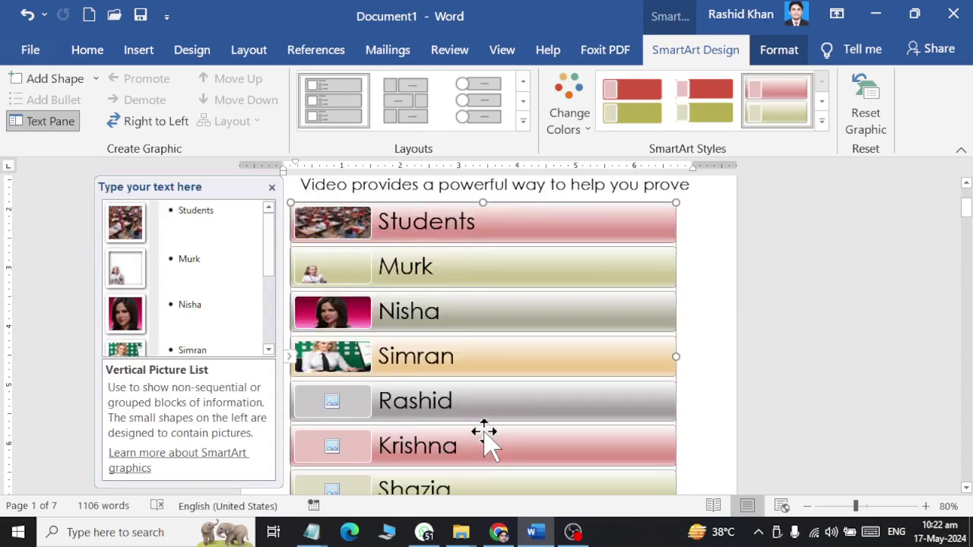
# Step: Apply Vertical Picture Accent List, then finish with the Hierarchy List layout
pyautogui.click(523, 123)
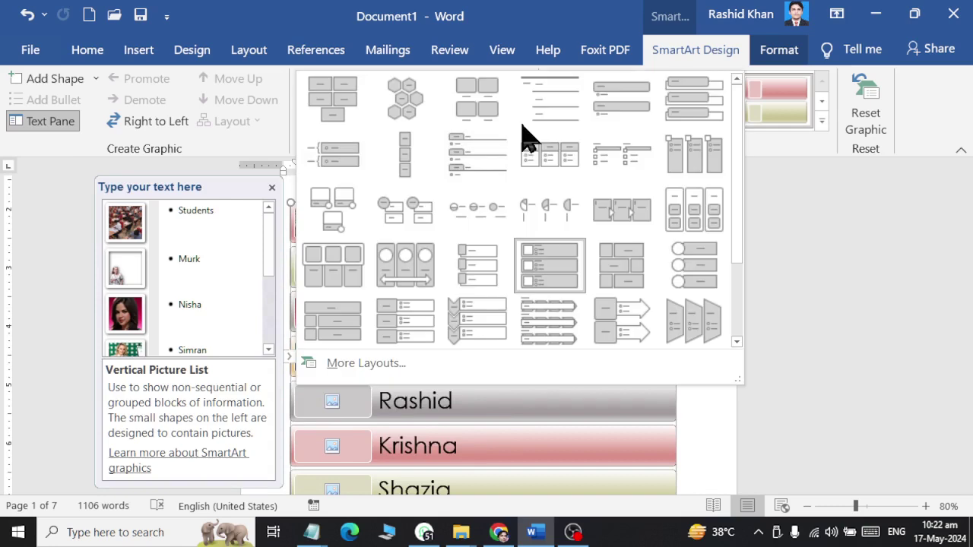
pyautogui.click(672, 254)
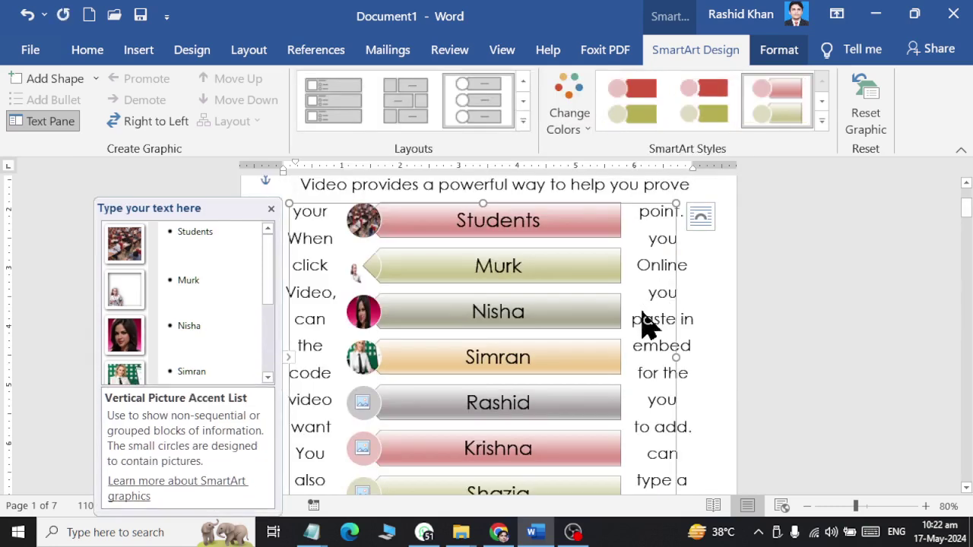
pyautogui.click(523, 122)
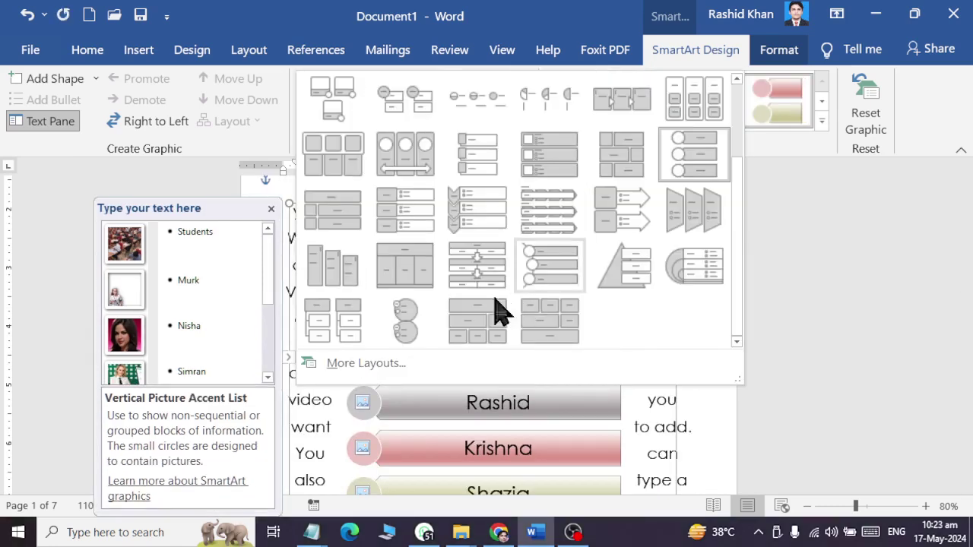
pyautogui.click(351, 335)
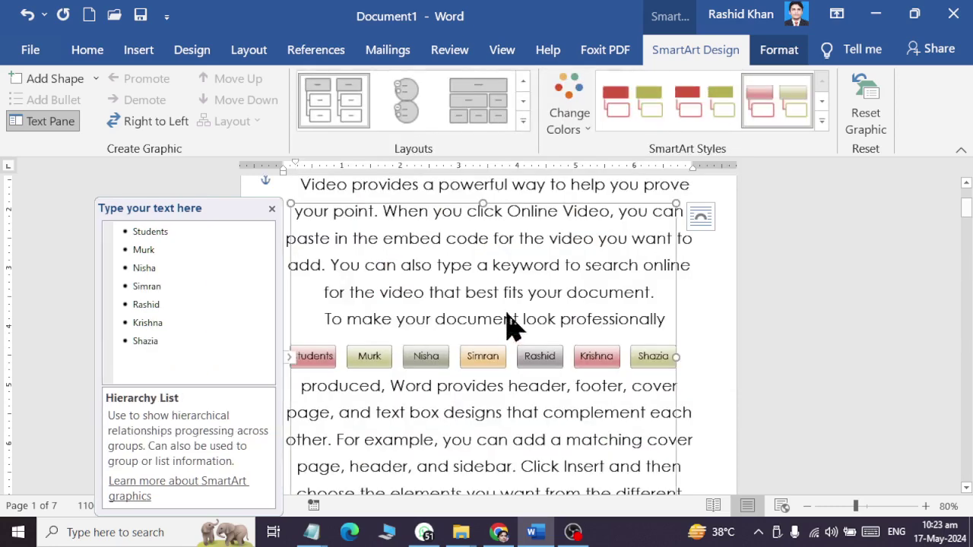
# Step: Try a vertical stacked box list, then switch the student SmartArt to Basic Block List
pyautogui.click(523, 122)
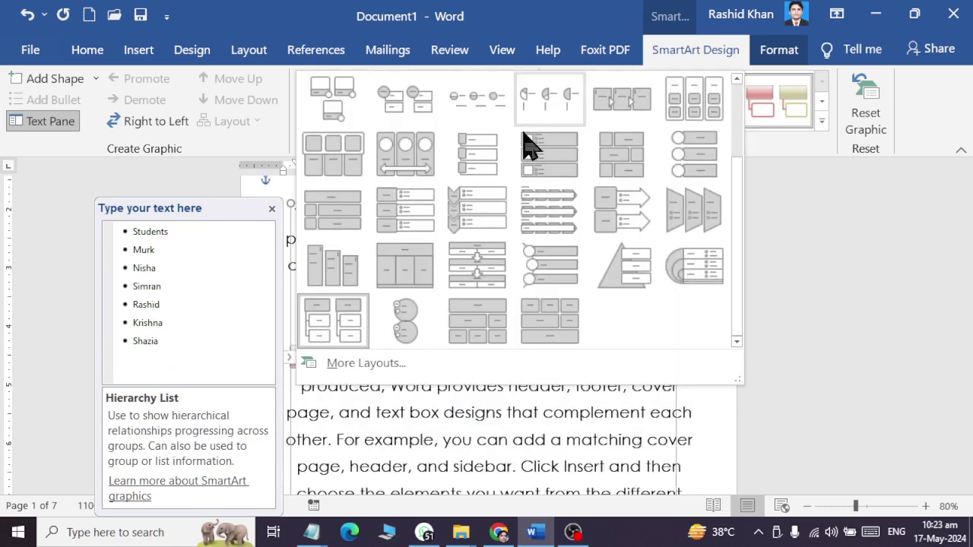
pyautogui.click(393, 222)
pyautogui.scroll(2, 479, 285)
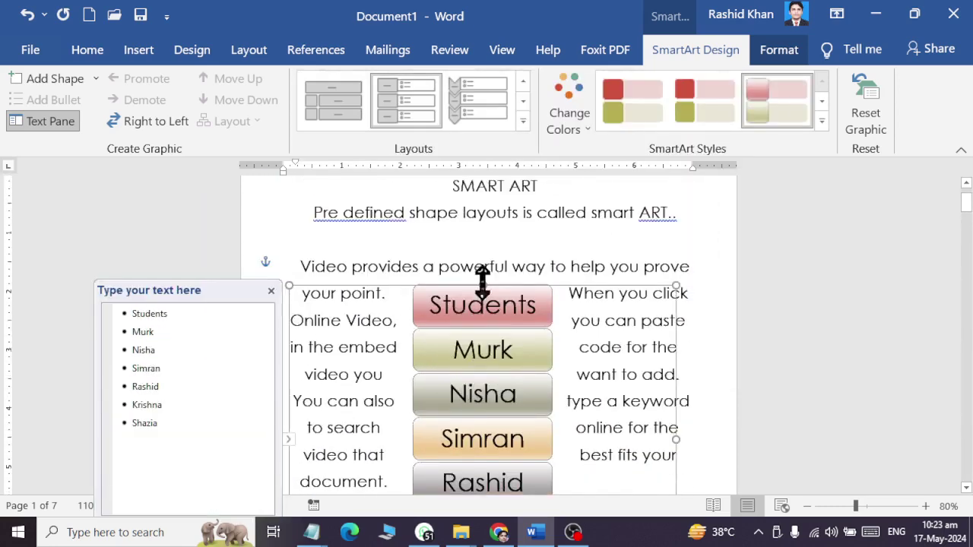
pyautogui.scroll(-3, 482, 283)
pyautogui.click(523, 121)
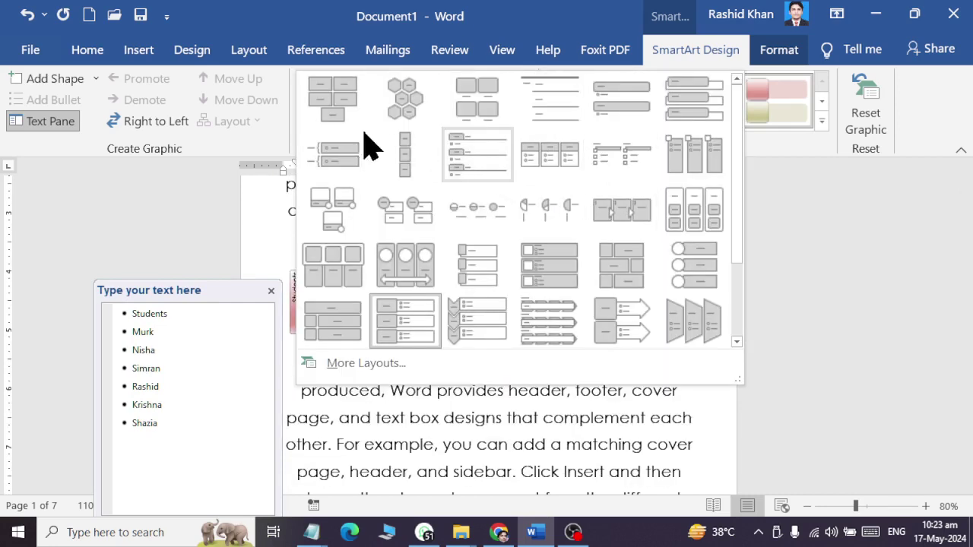
pyautogui.click(335, 106)
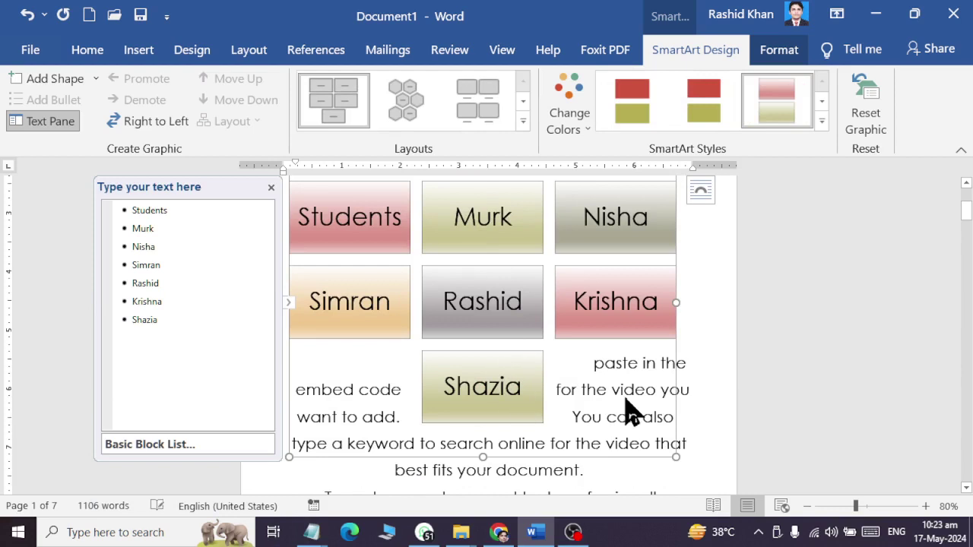